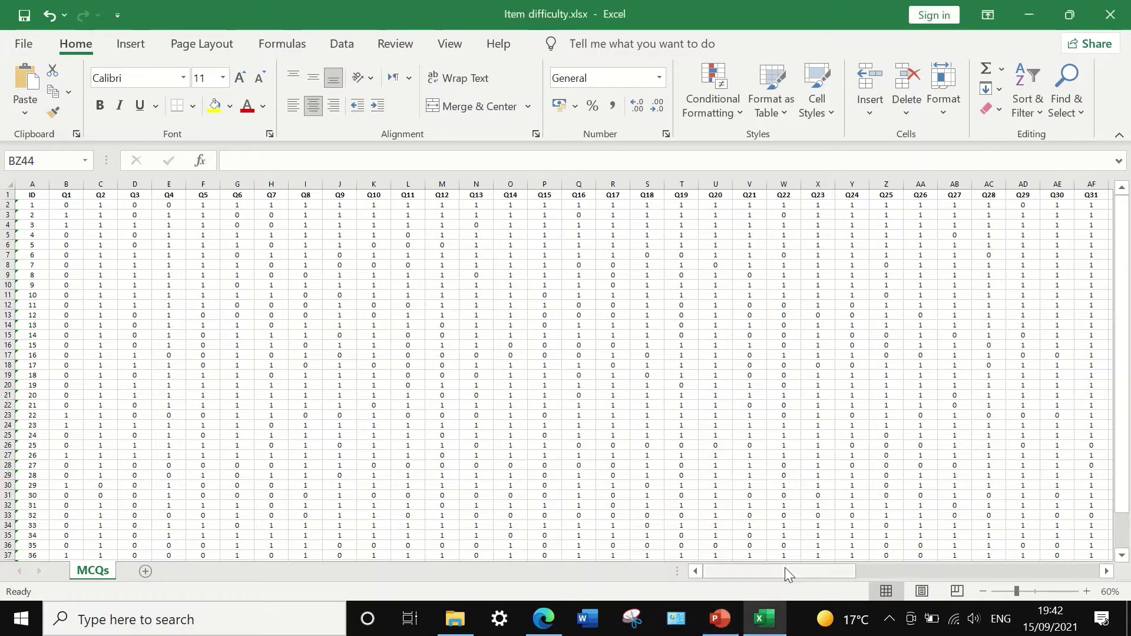
Examine the MCQ response table across all question columns and student rows, including the item difficulty ranges beside it.
drag(807, 570, 688, 542)
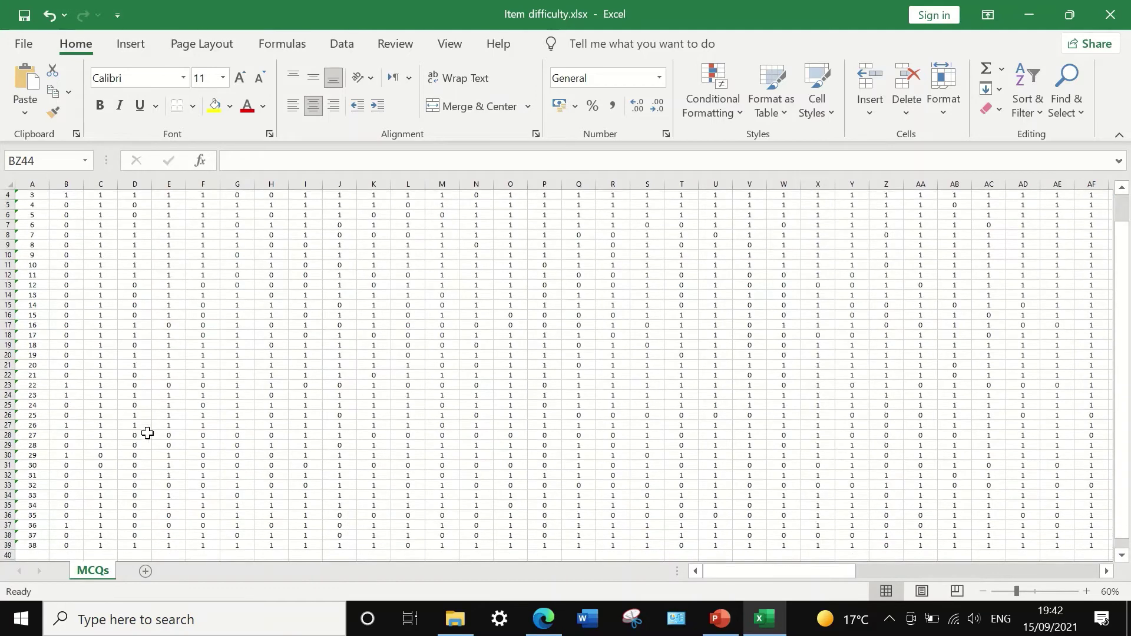
scroll(146, 434, down, 2)
scroll(35, 518, up, 2)
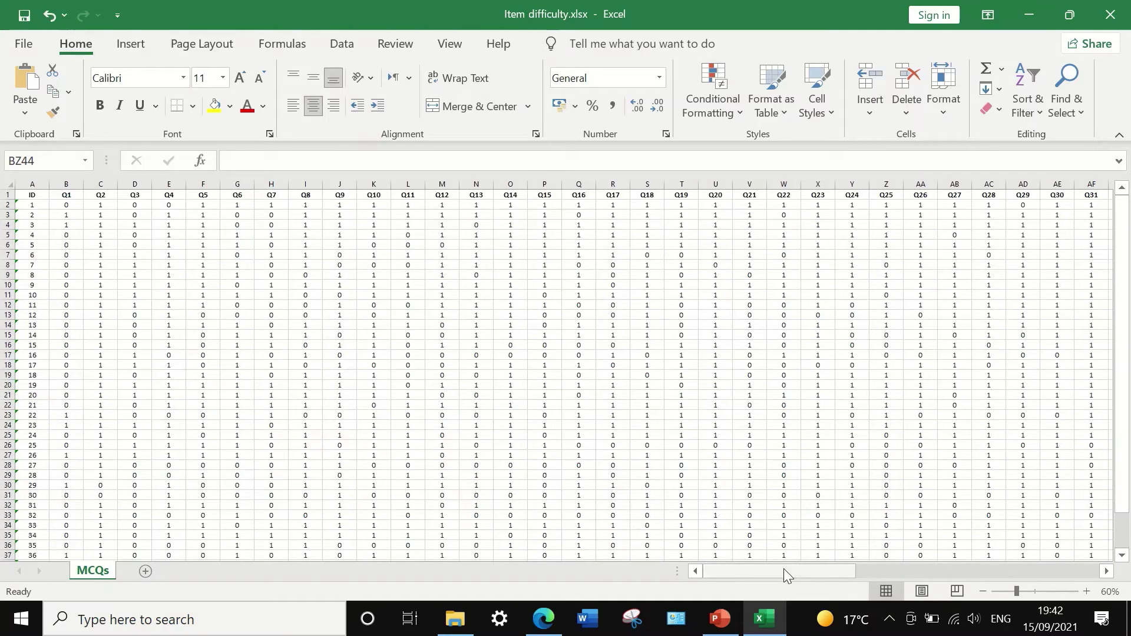
drag(782, 568, 1041, 573)
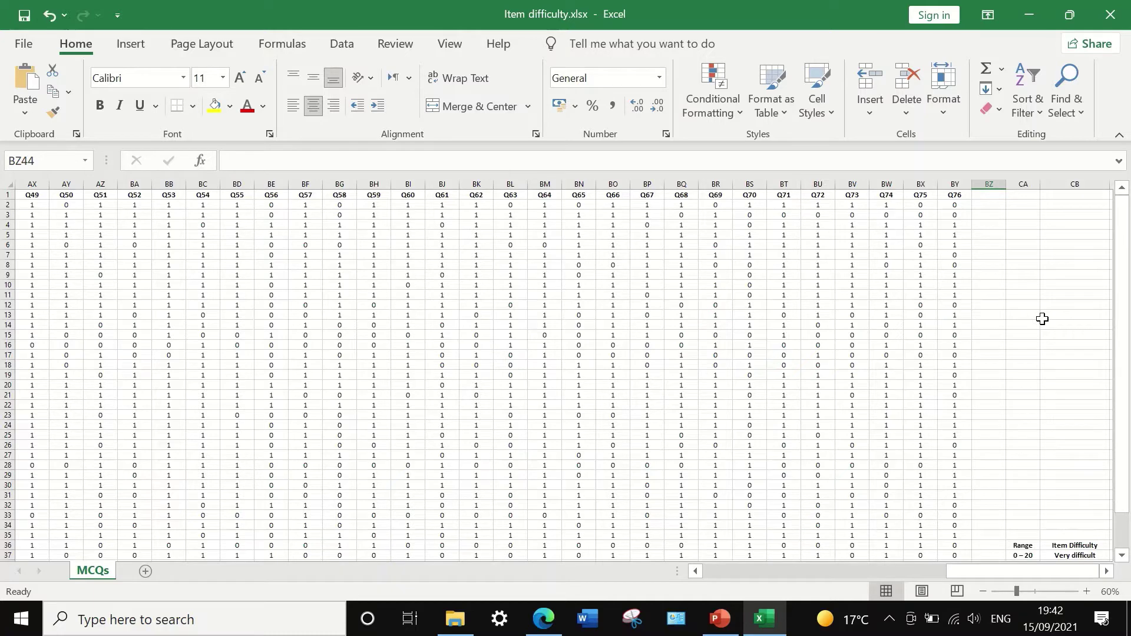
drag(1052, 568, 798, 549)
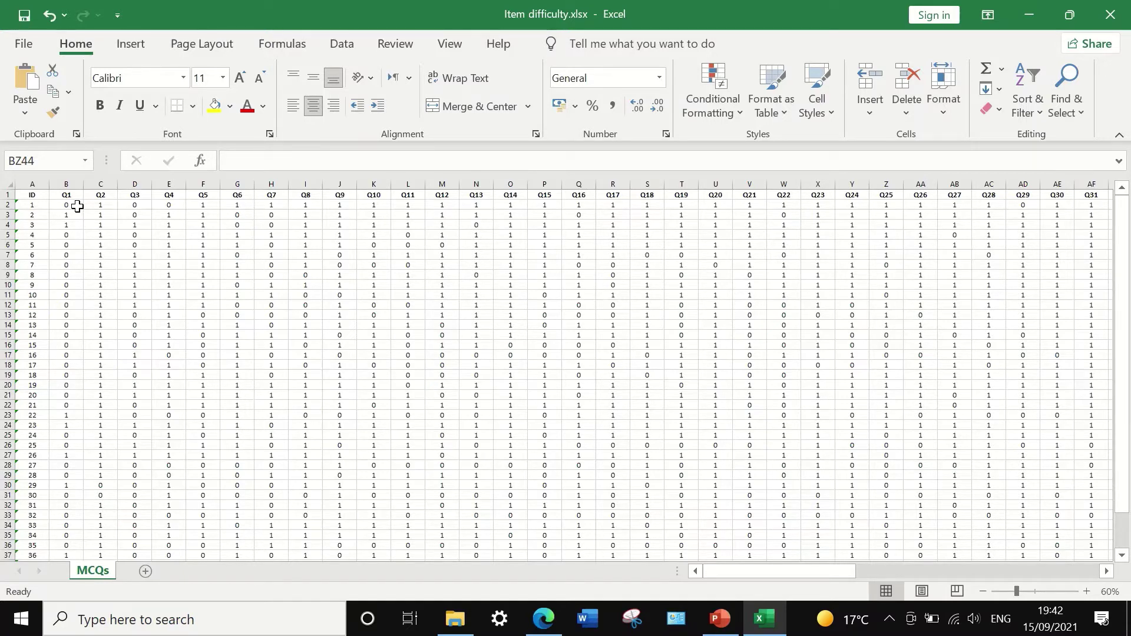
scroll(265, 415, down, 4)
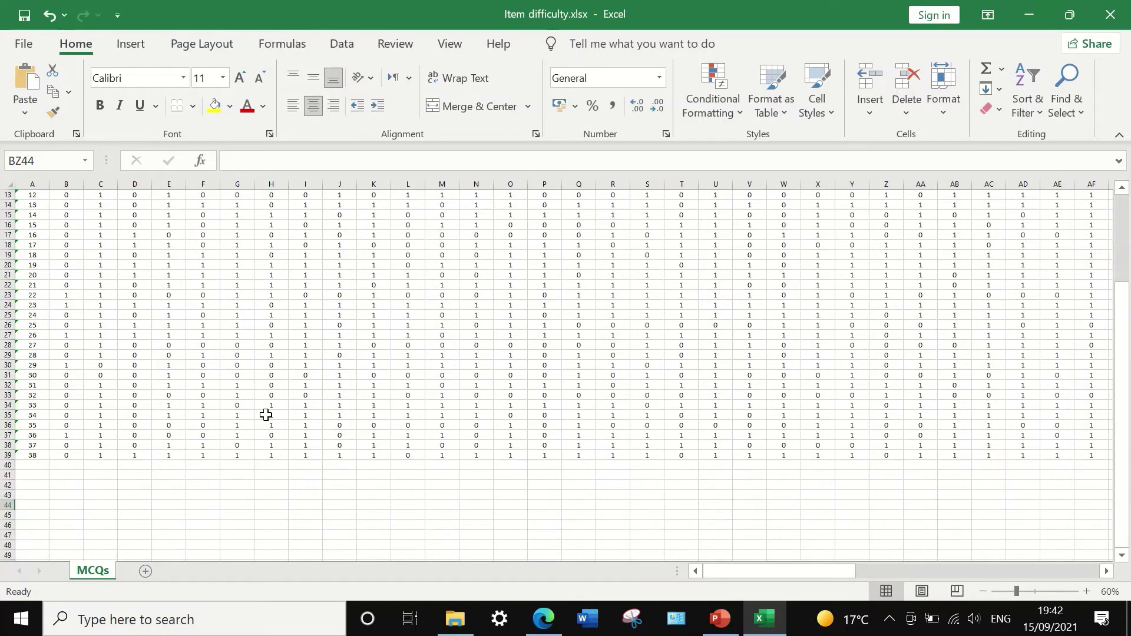
scroll(266, 415, up, 1)
scroll(266, 415, down, 1)
scroll(261, 409, up, 2)
scroll(262, 411, up, 2)
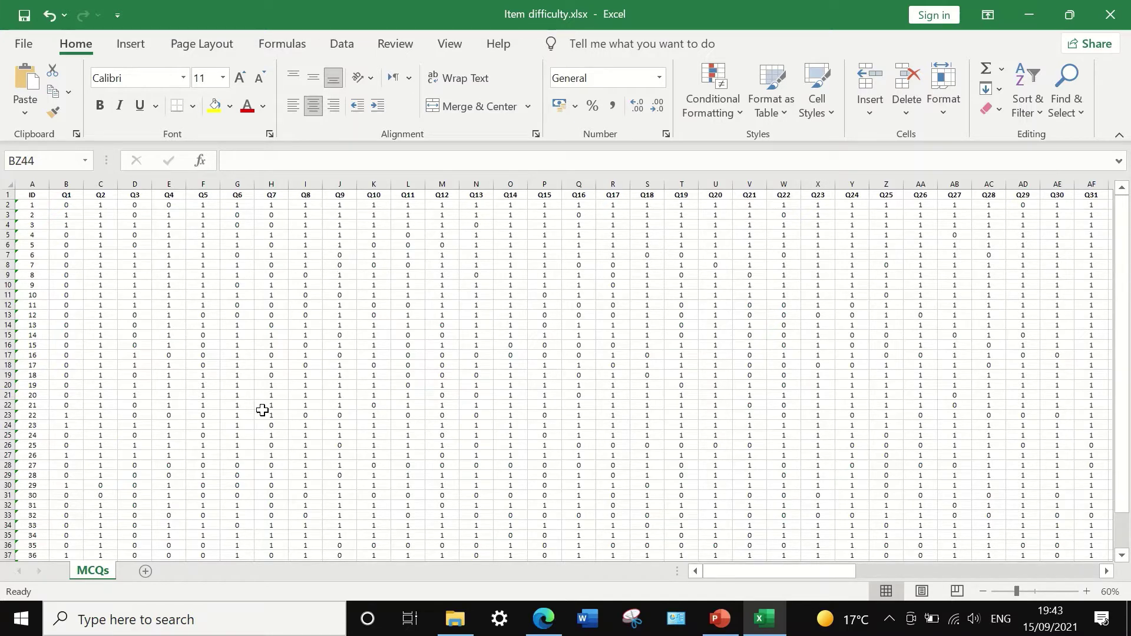
Label cell A41, below the student ID column, as P-value.
scroll(326, 442, down, 2)
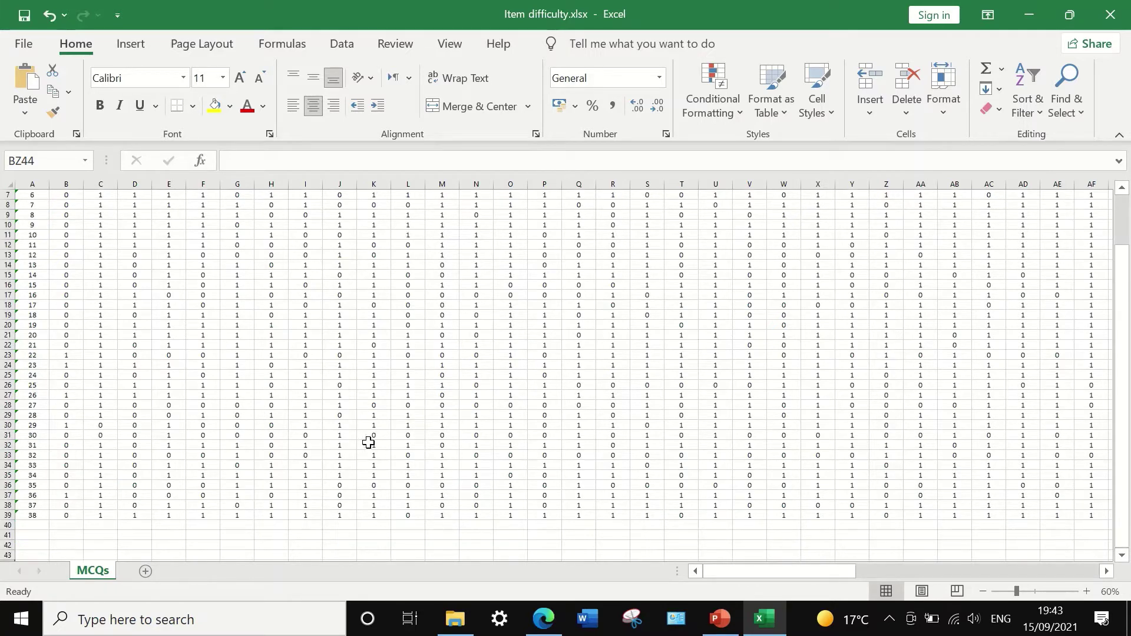
scroll(373, 441, down, 2)
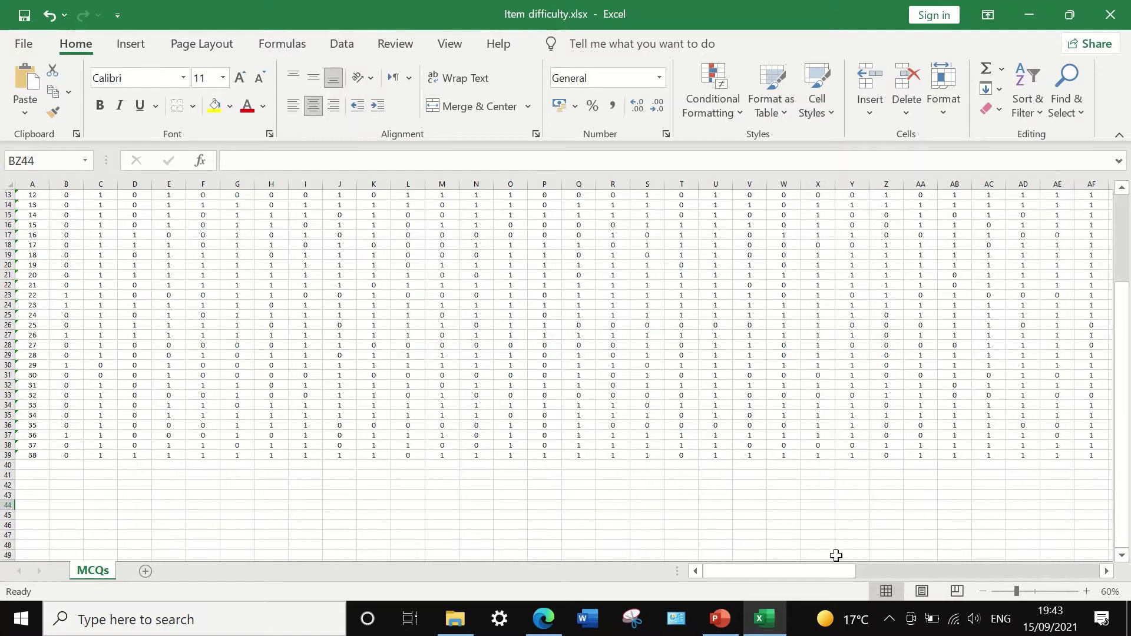
click(22, 477)
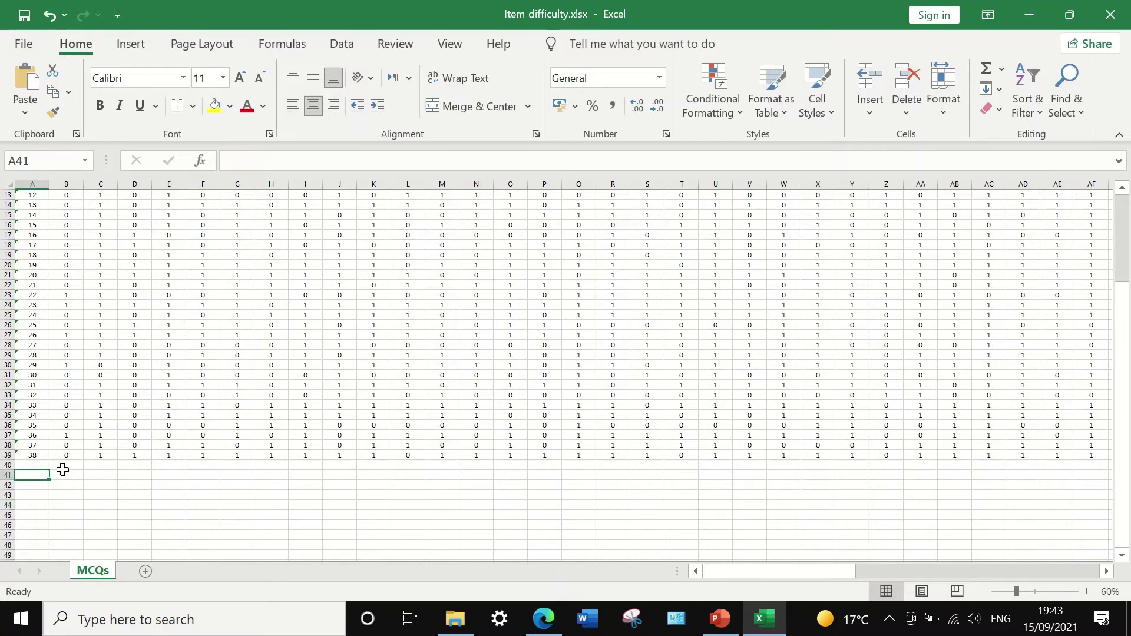
text(P-va)
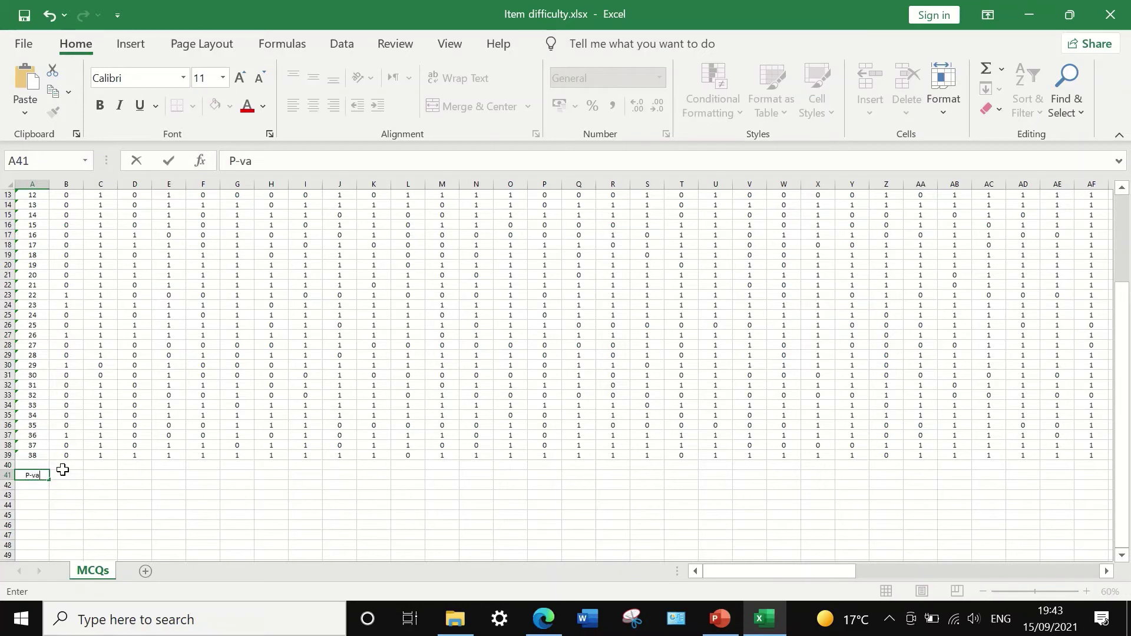
text(lue)
Write a SUM formula over the Q1 responses B2:B39 in cell B41.
click(70, 476)
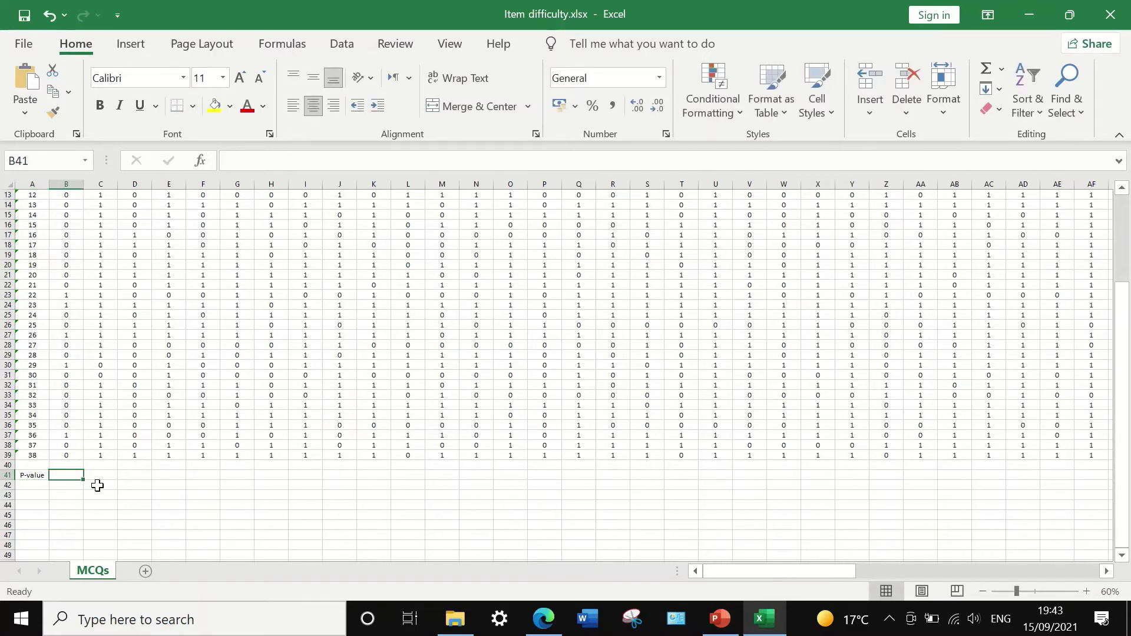
text(=)
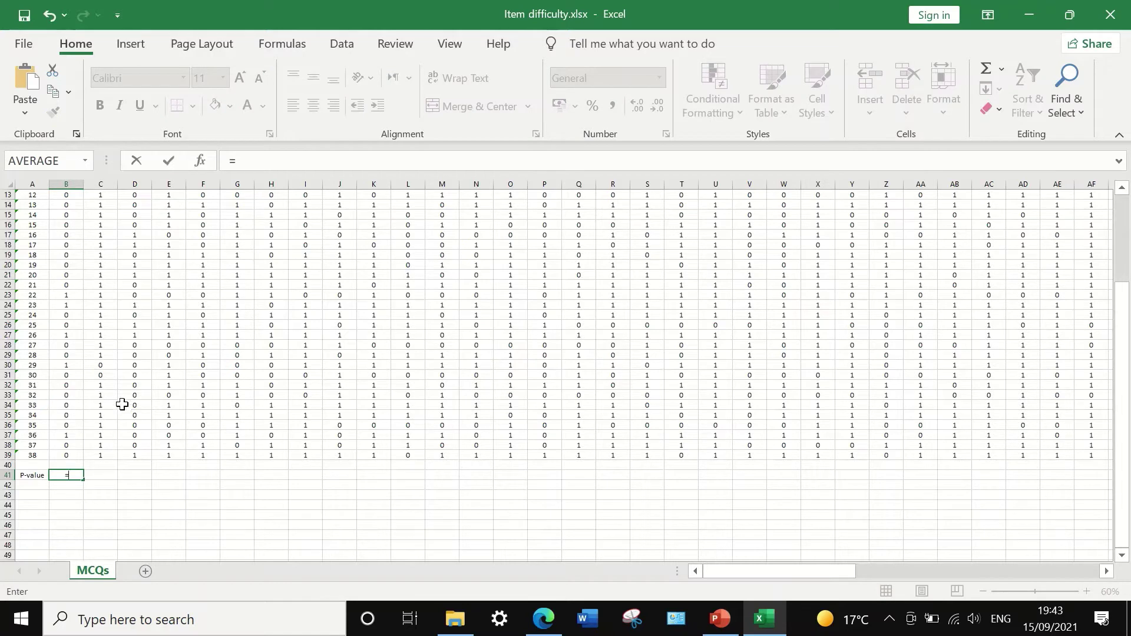
text(sum)
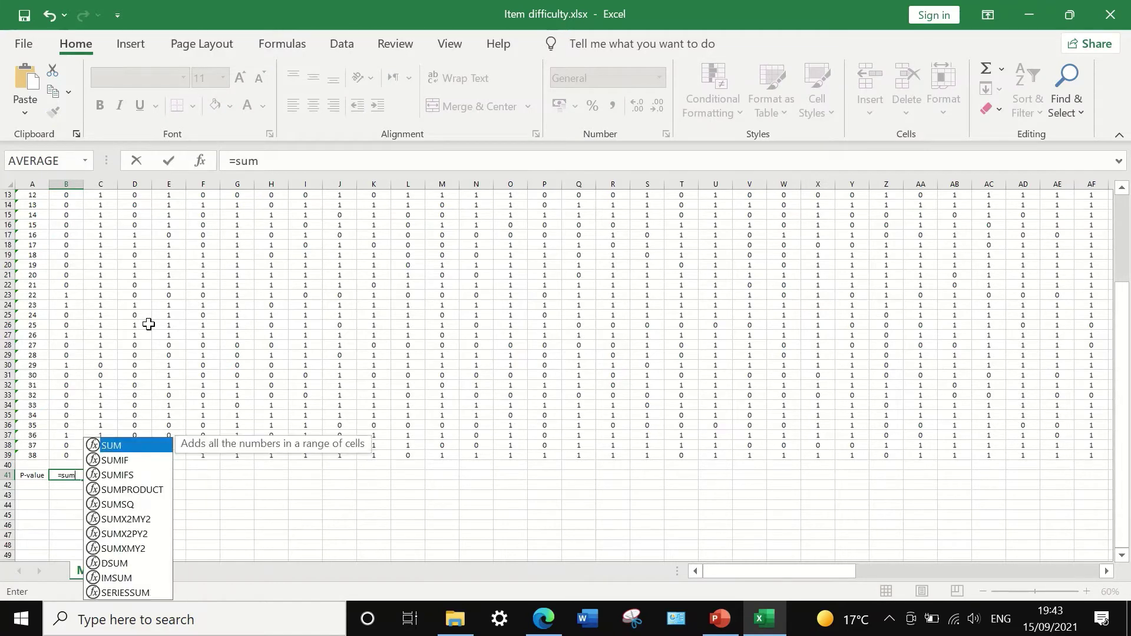
double_click(118, 445)
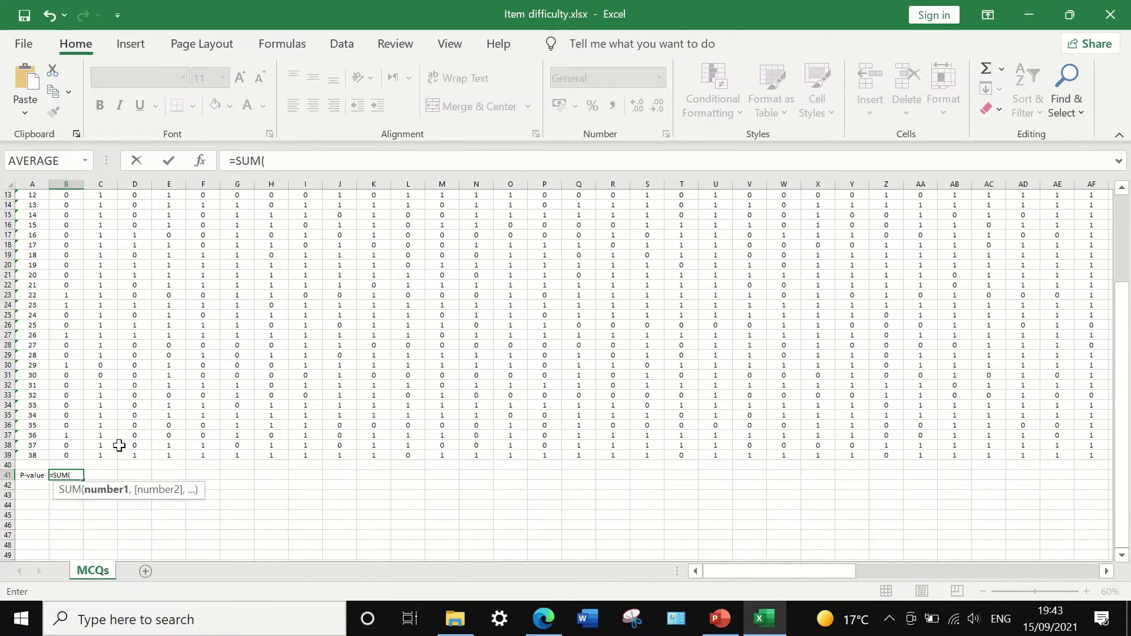
click(74, 454)
drag(75, 451, 56, 204)
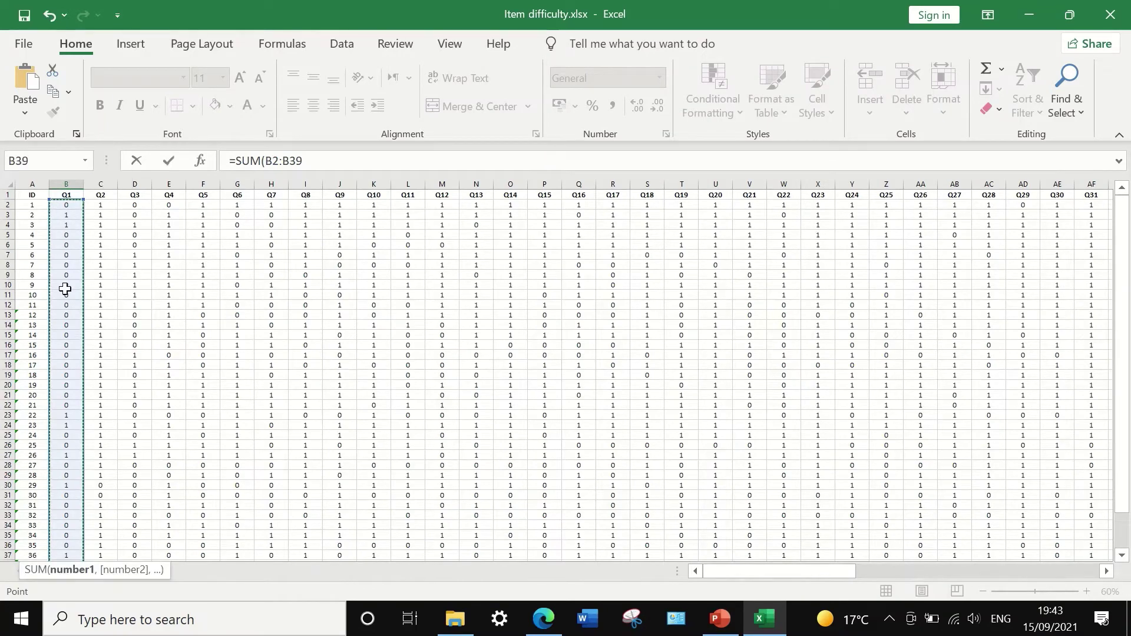
scroll(66, 351, down, 1)
scroll(66, 350, down, 2)
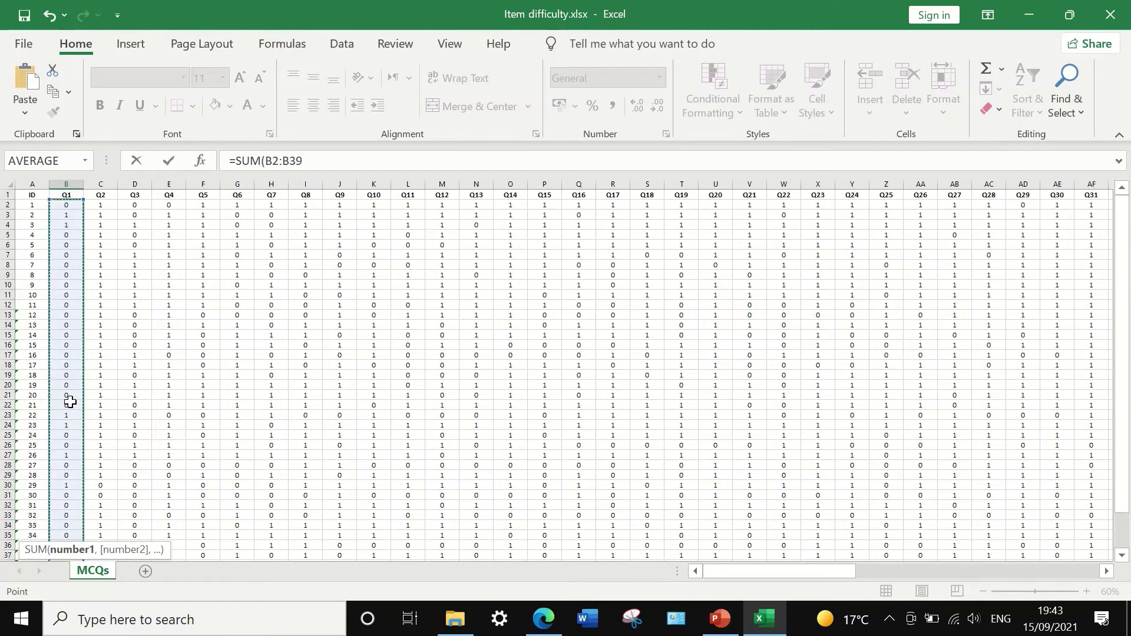
scroll(71, 403, down, 1)
scroll(71, 403, up, 1)
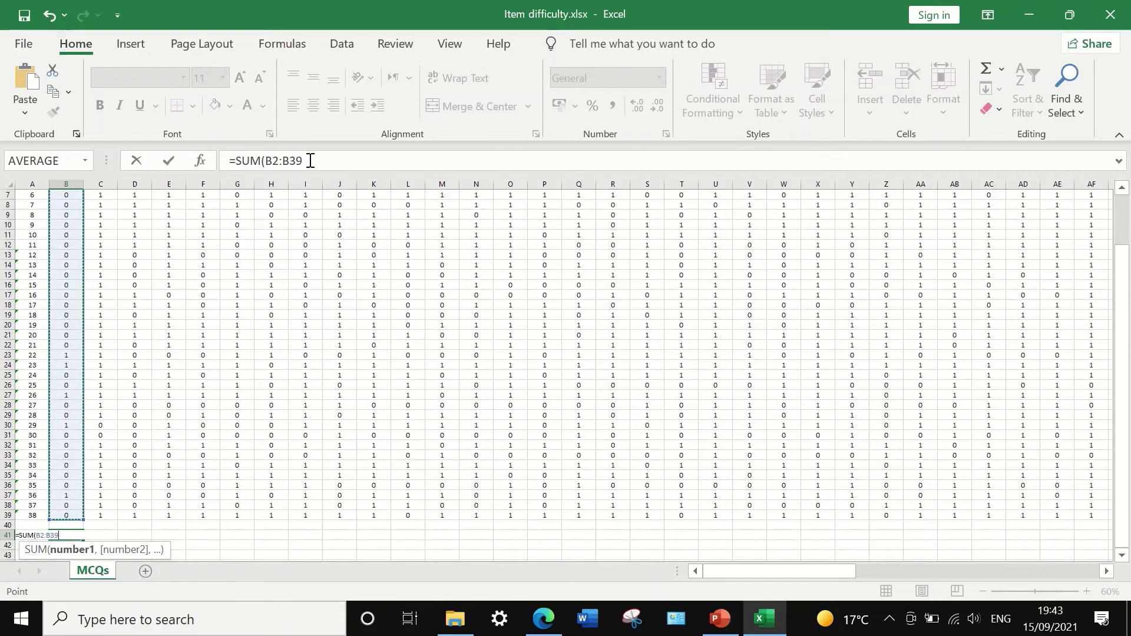
click(311, 163)
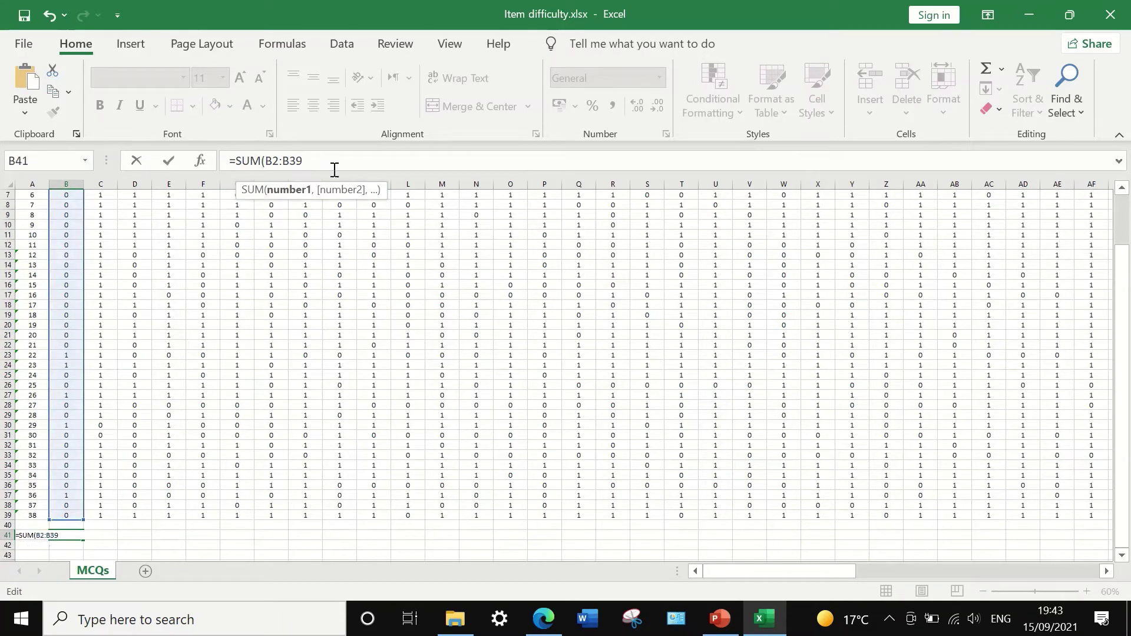
text())
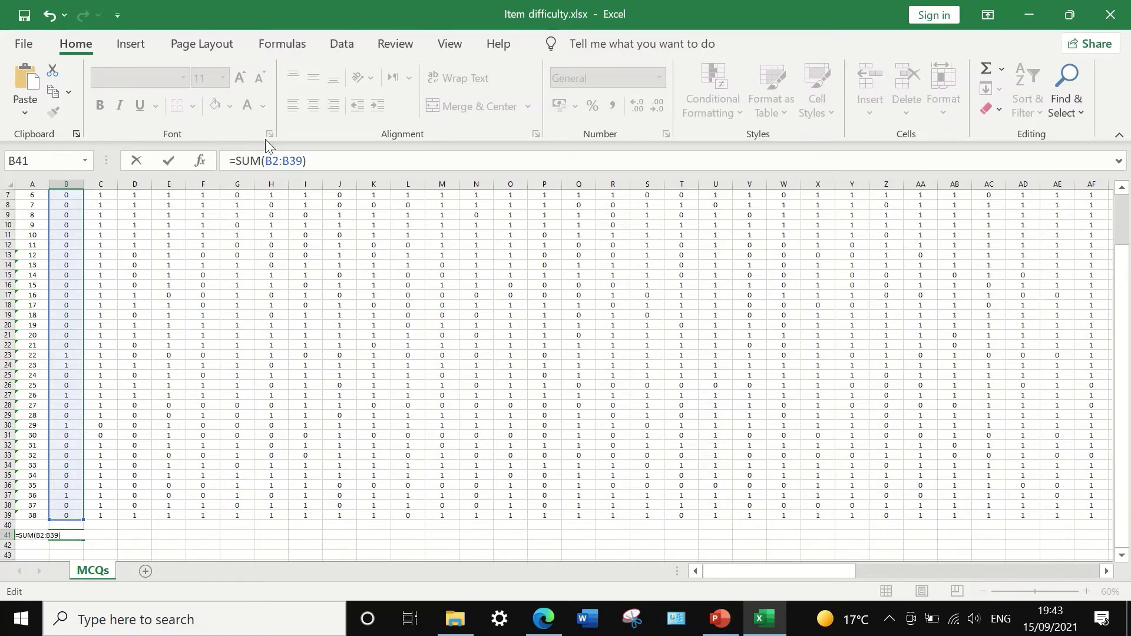
Enclose the sum in B41 in parentheses and divide it by 38, giving =(SUM(B2:B39))/38.
text(()
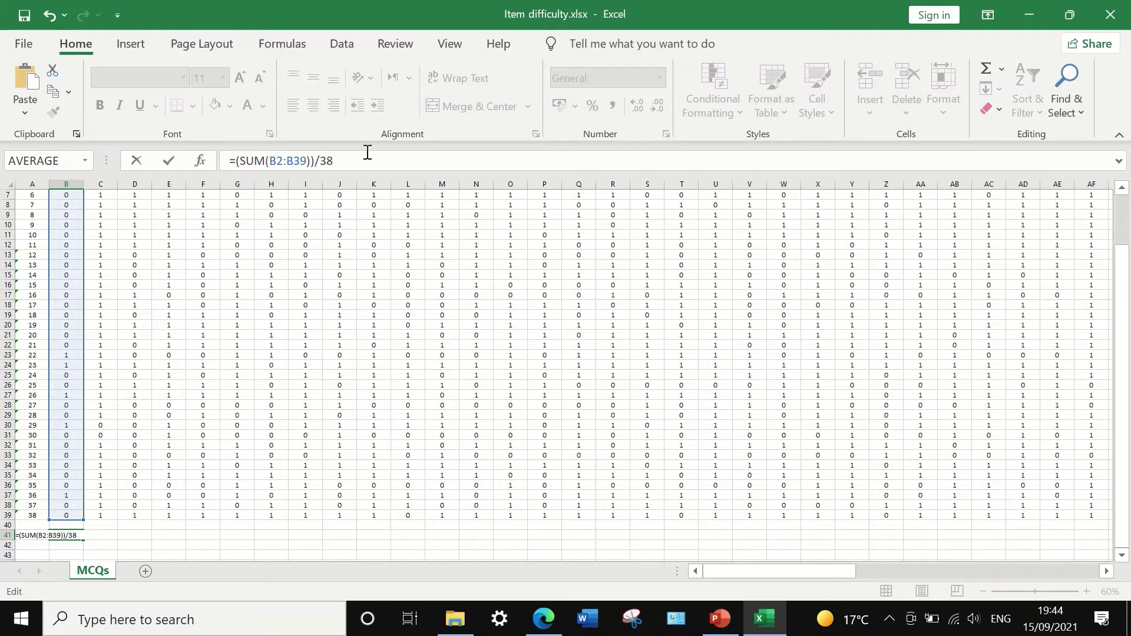
scroll(93, 411, down, 4)
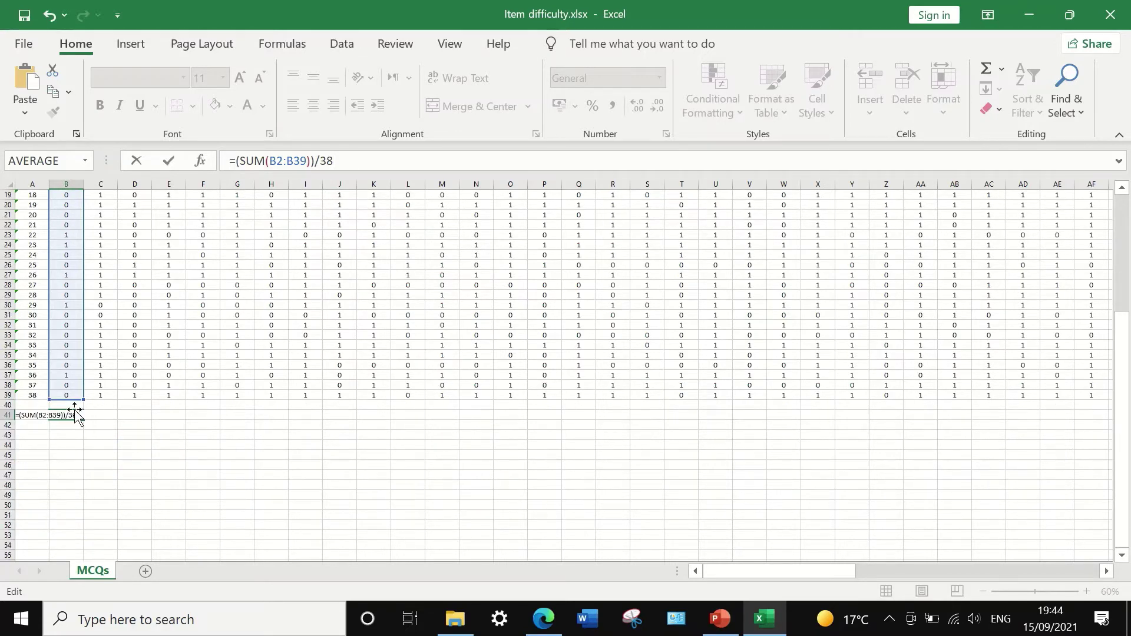
key(Return)
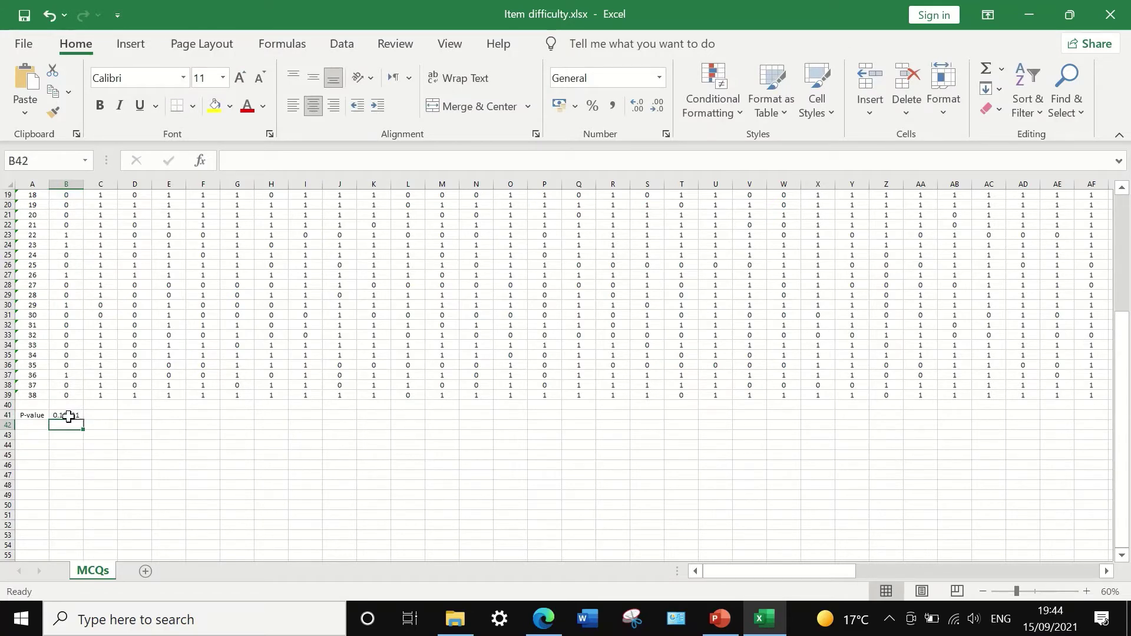
Reduce the Q1 P-value in B41 to two decimal places.
click(68, 417)
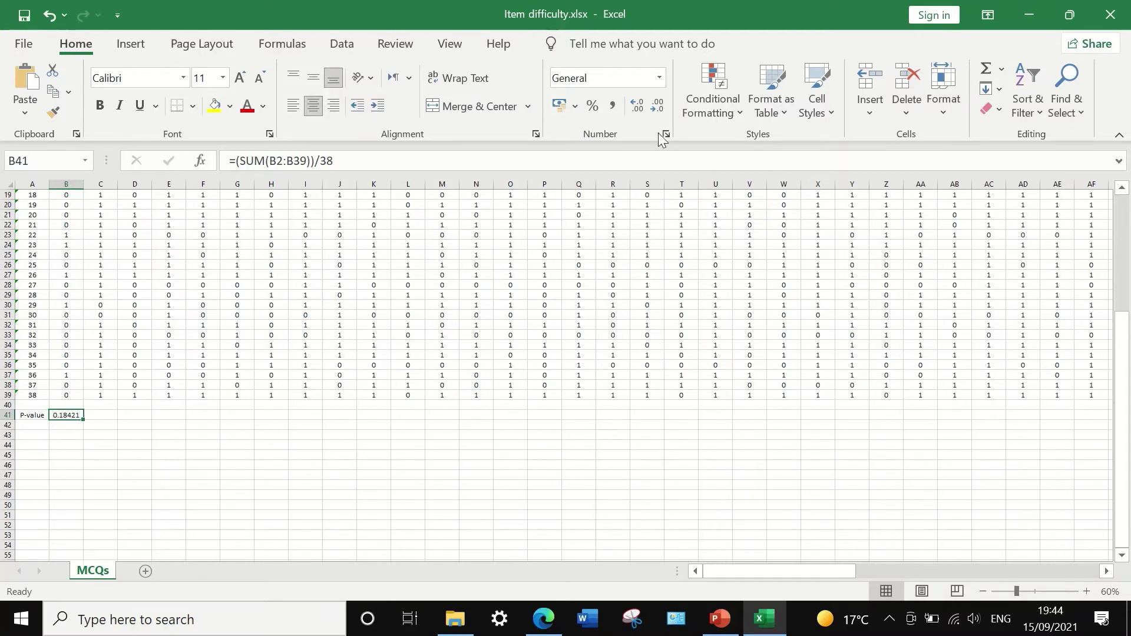
click(658, 107)
click(657, 110)
Fill the P-value formula from B41 across row 41 to column BY, covering every question through Q76.
drag(84, 420, 182, 414)
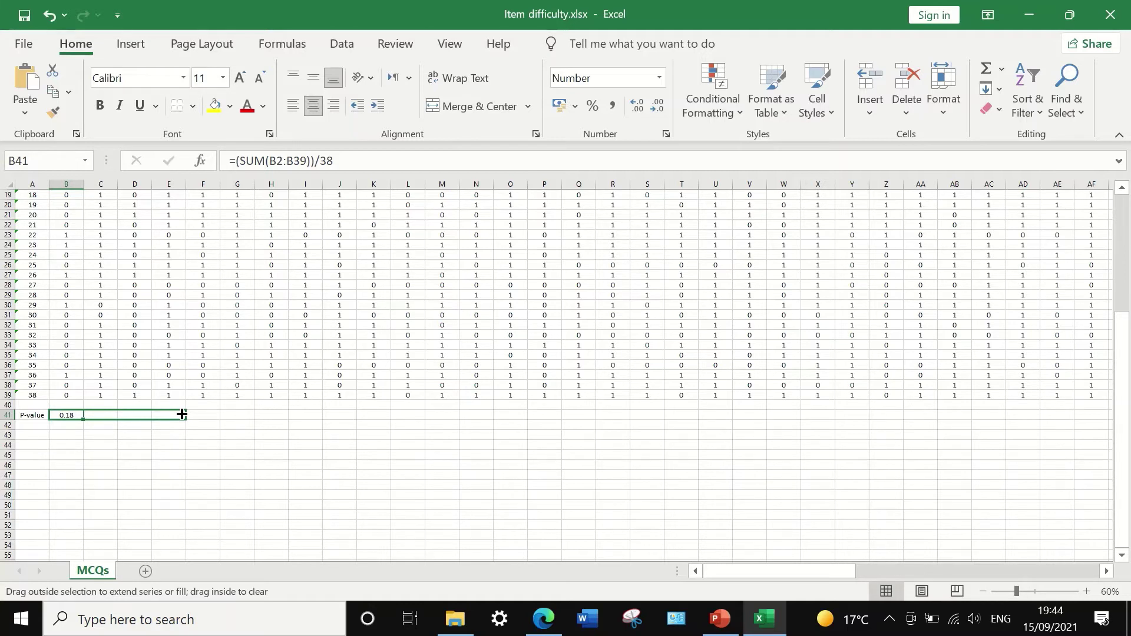
drag(182, 415, 970, 423)
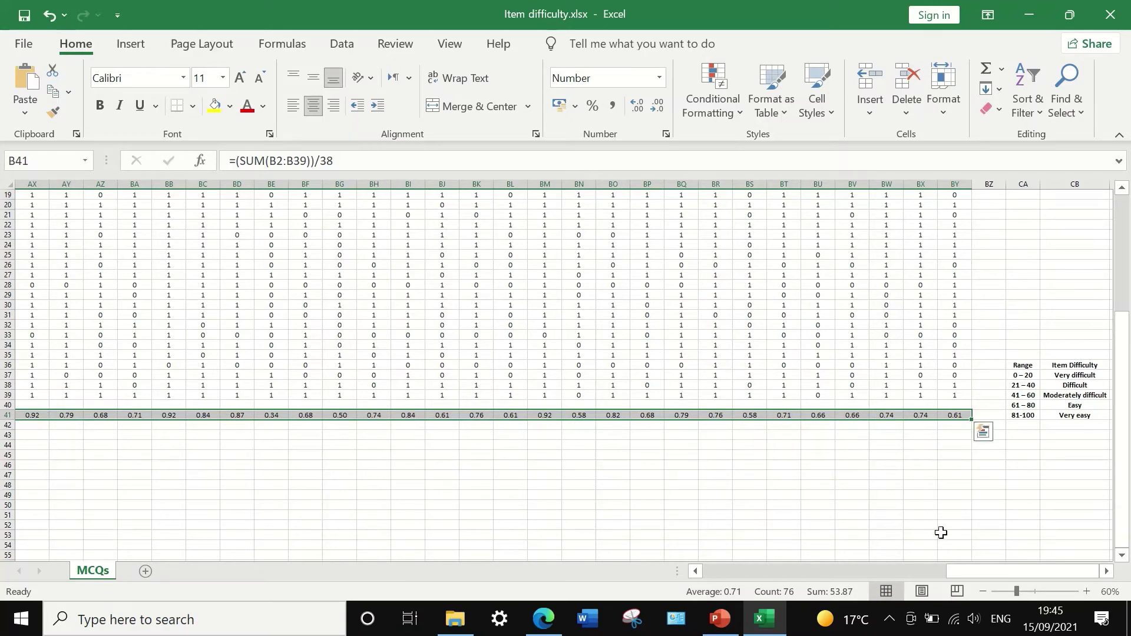
drag(1016, 570, 719, 557)
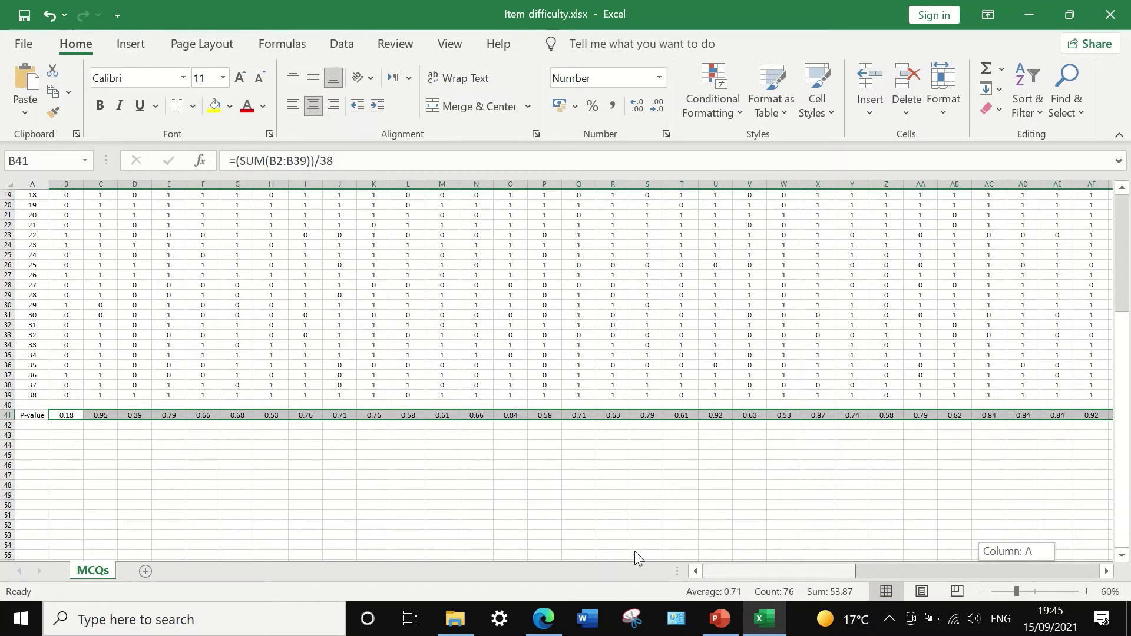
drag(635, 550, 634, 550)
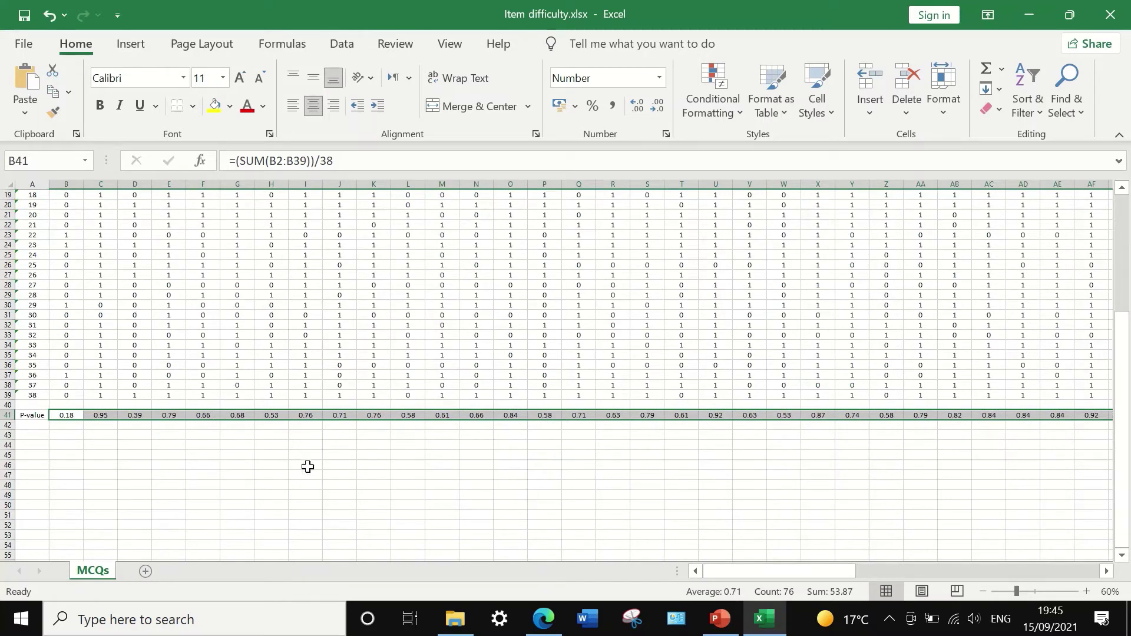
click(213, 444)
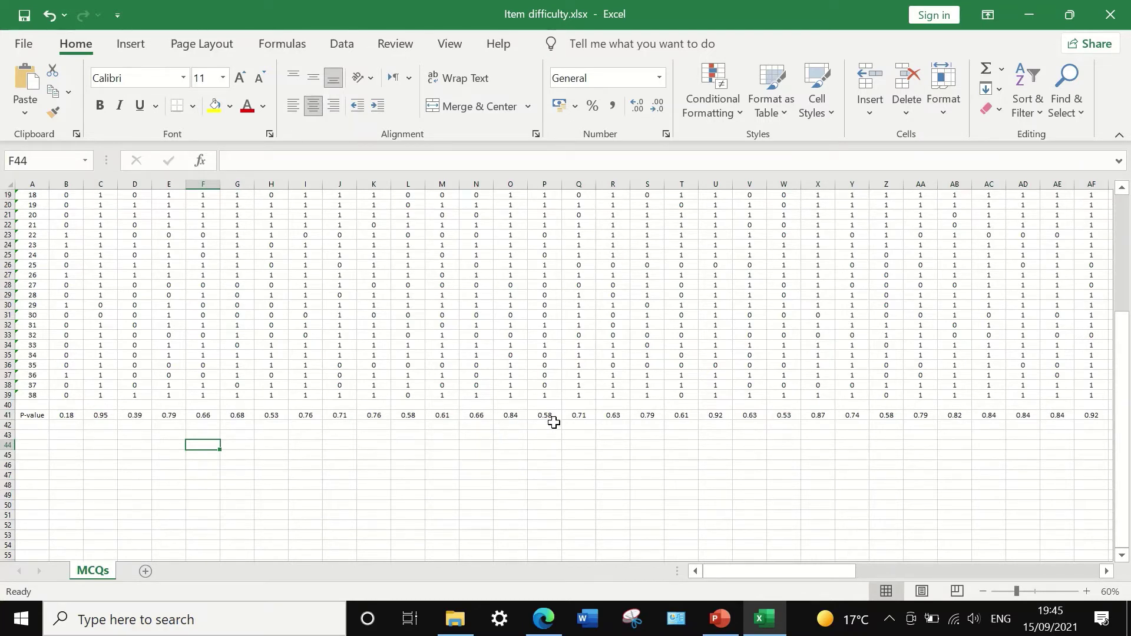
Create a conditional formatting rule for the P-value row 41 that formats only cells with a value between .4 and .66.
click(11, 412)
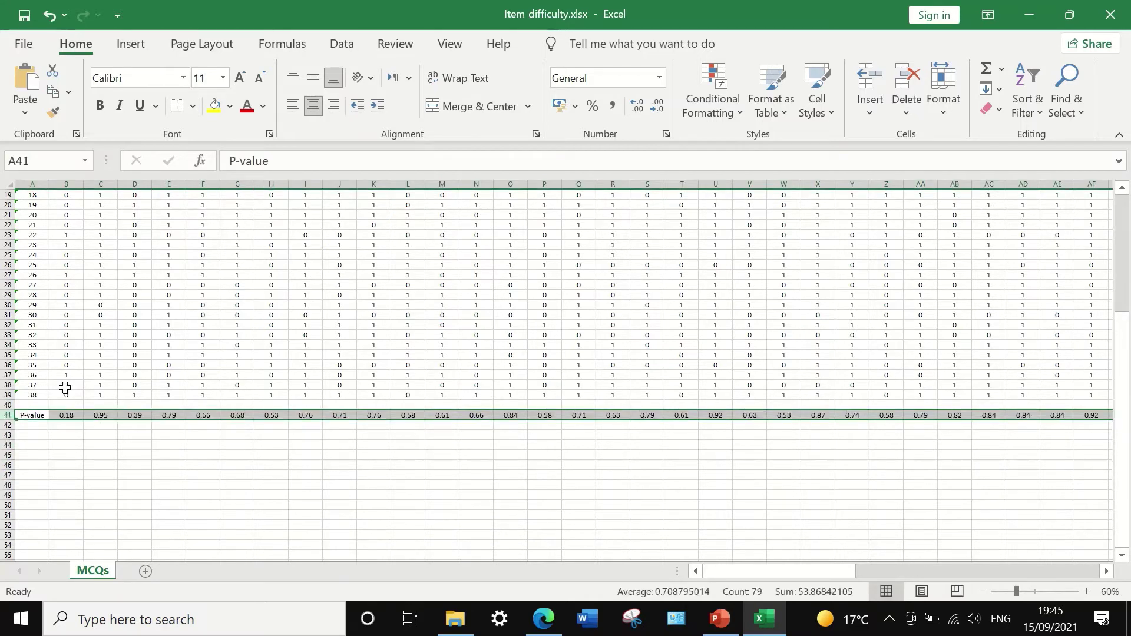
drag(810, 570, 1063, 552)
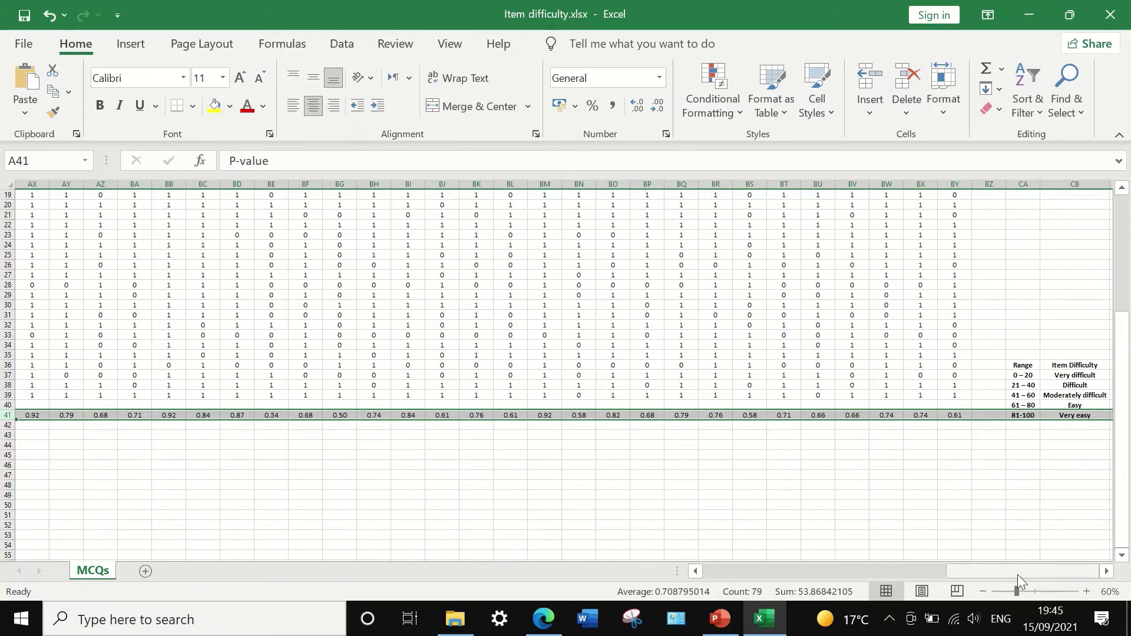
drag(1017, 574, 687, 534)
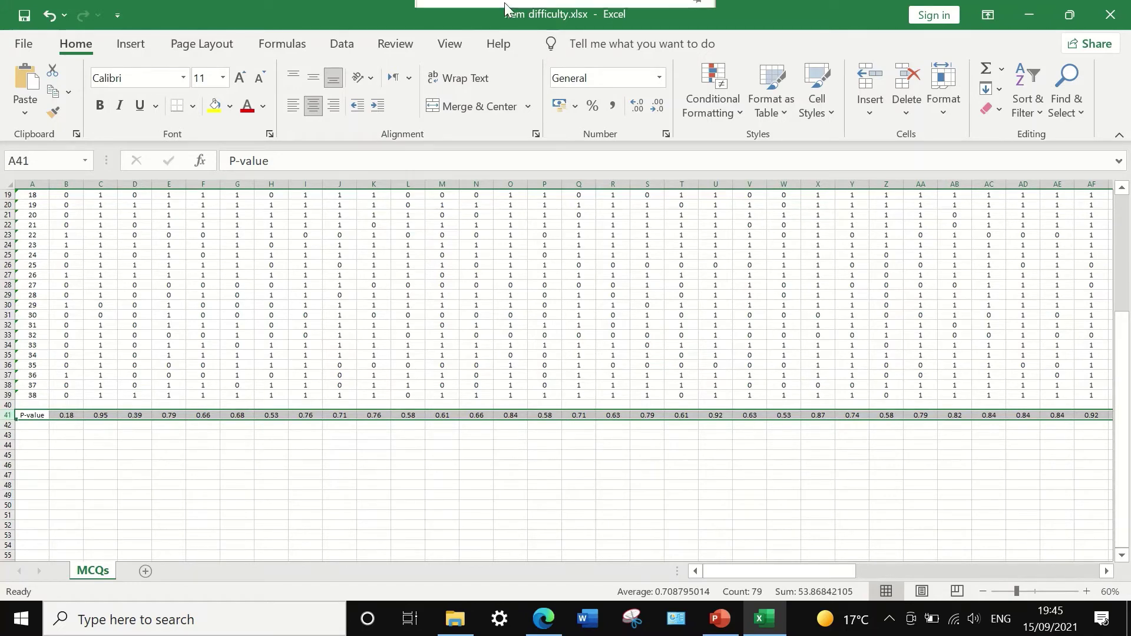
mouse_move(504, 2)
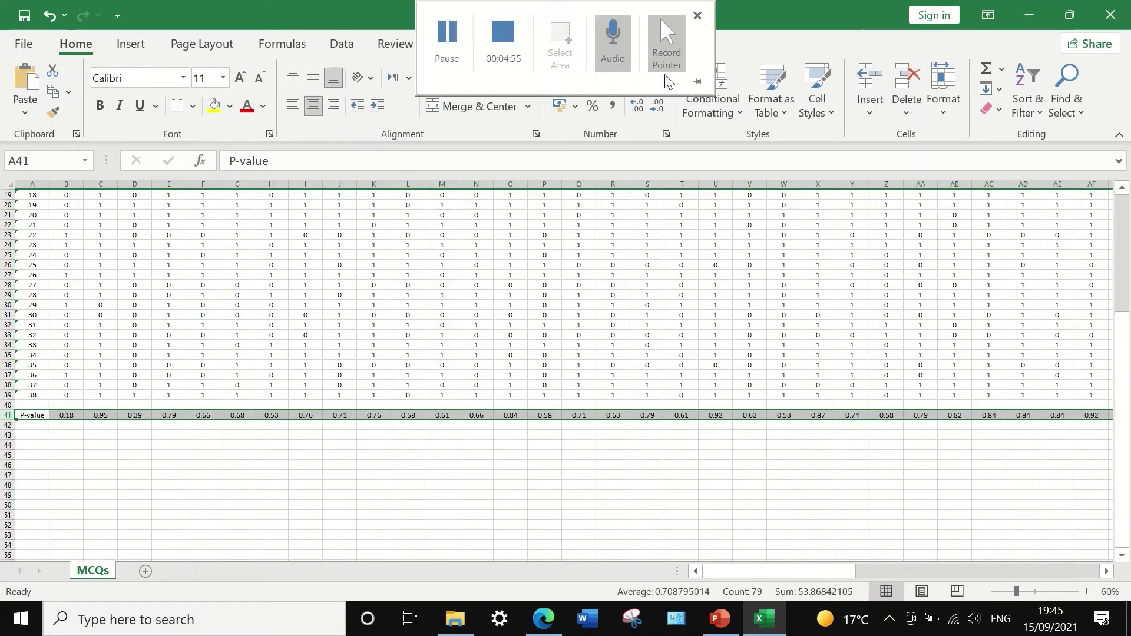
click(716, 112)
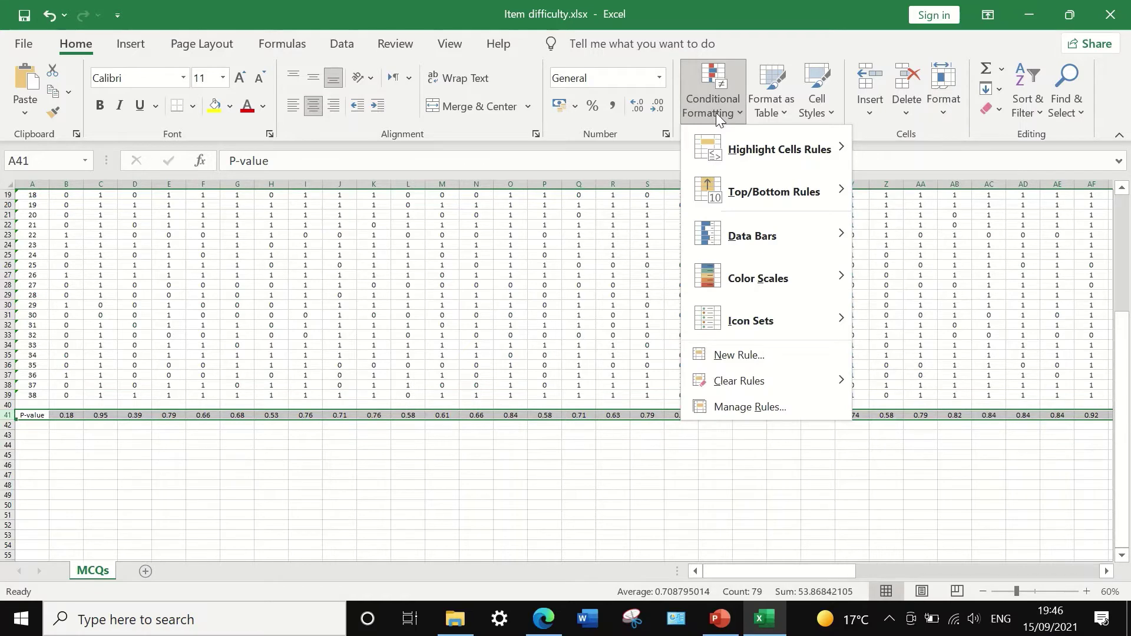
click(748, 353)
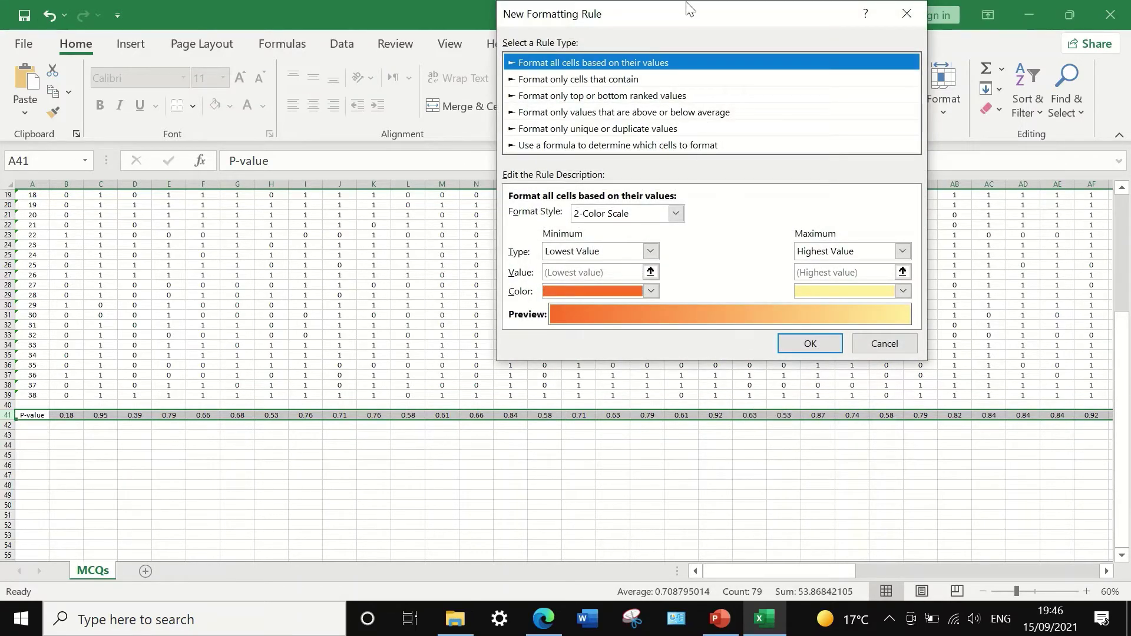
mouse_move(690, 5)
click(562, 82)
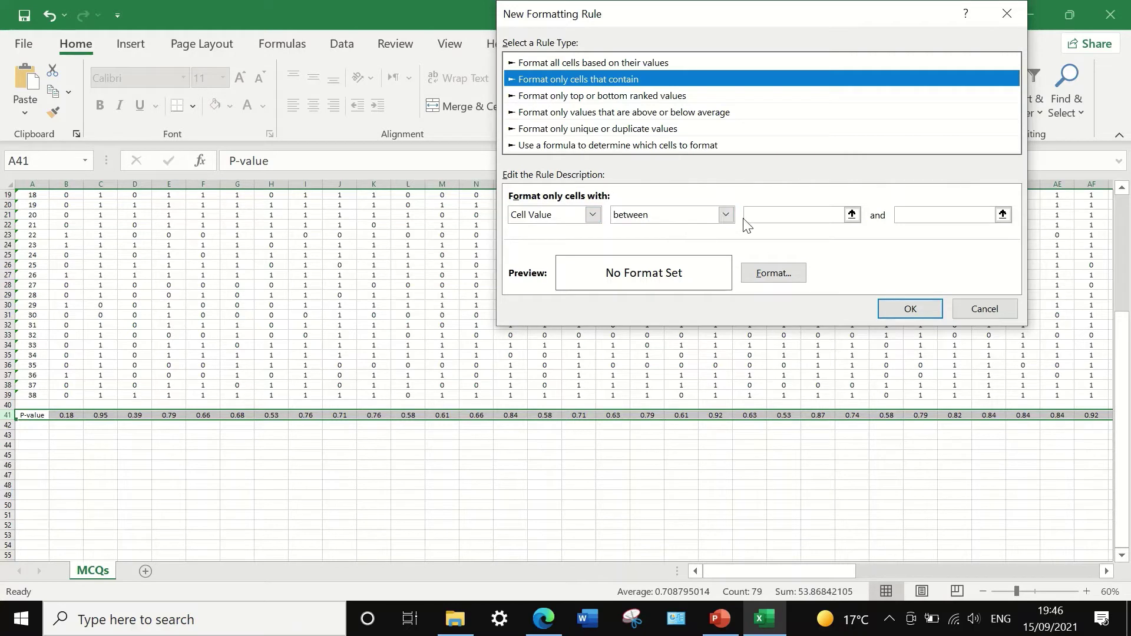
click(775, 218)
text(.)
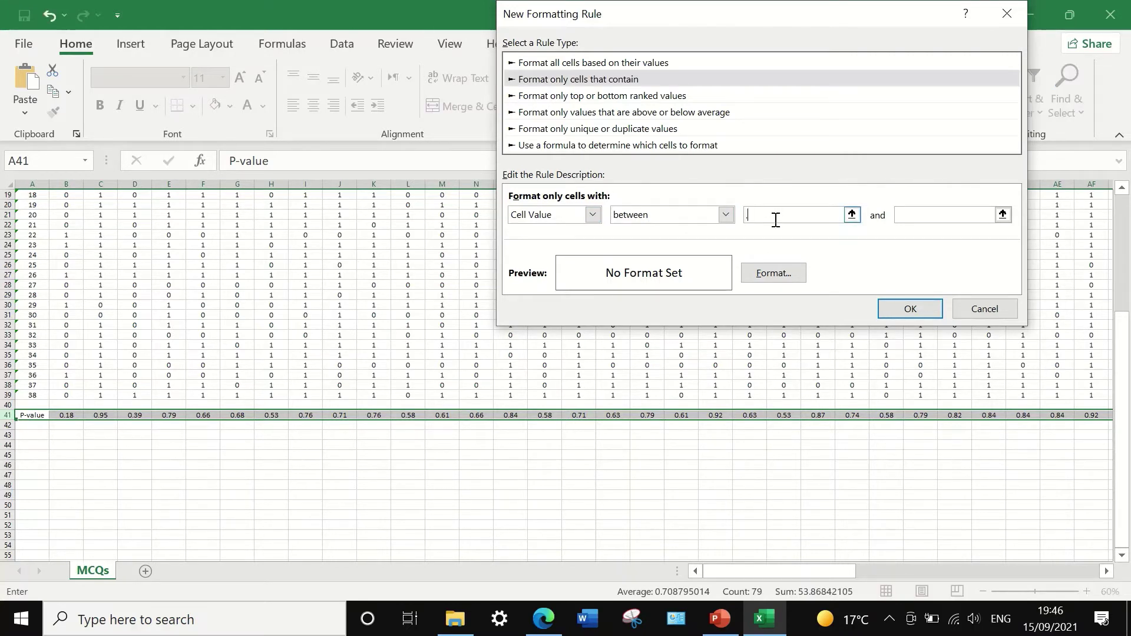
text(4)
click(918, 215)
text(.66)
drag(822, 15, 783, 24)
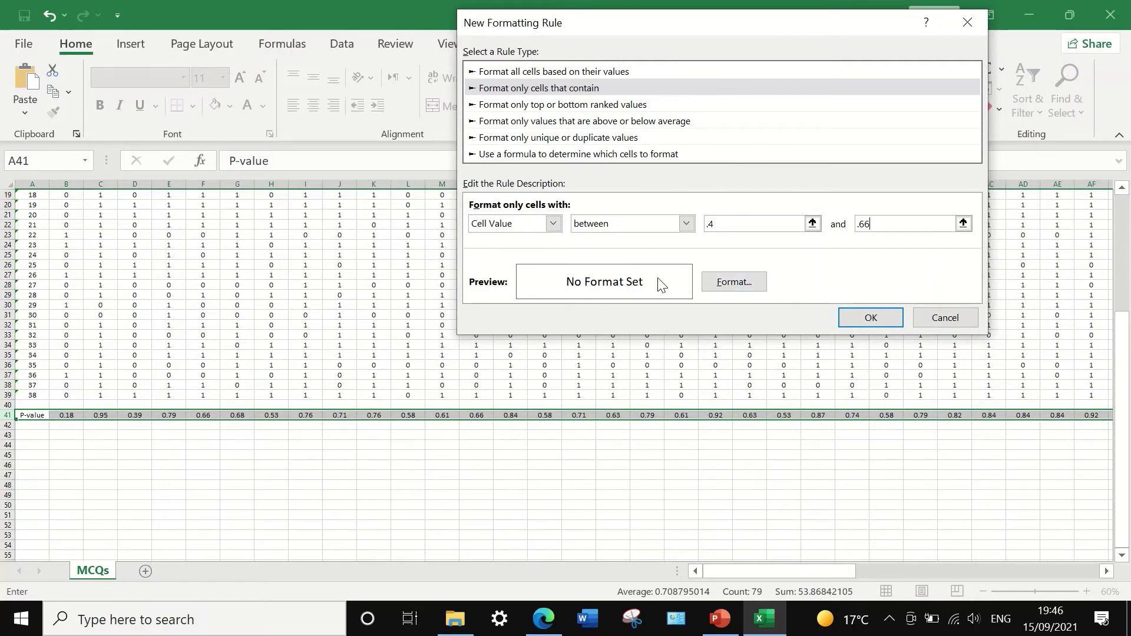
Give the between .4 and .66 rule a green fill and apply it to the P-value row.
click(730, 285)
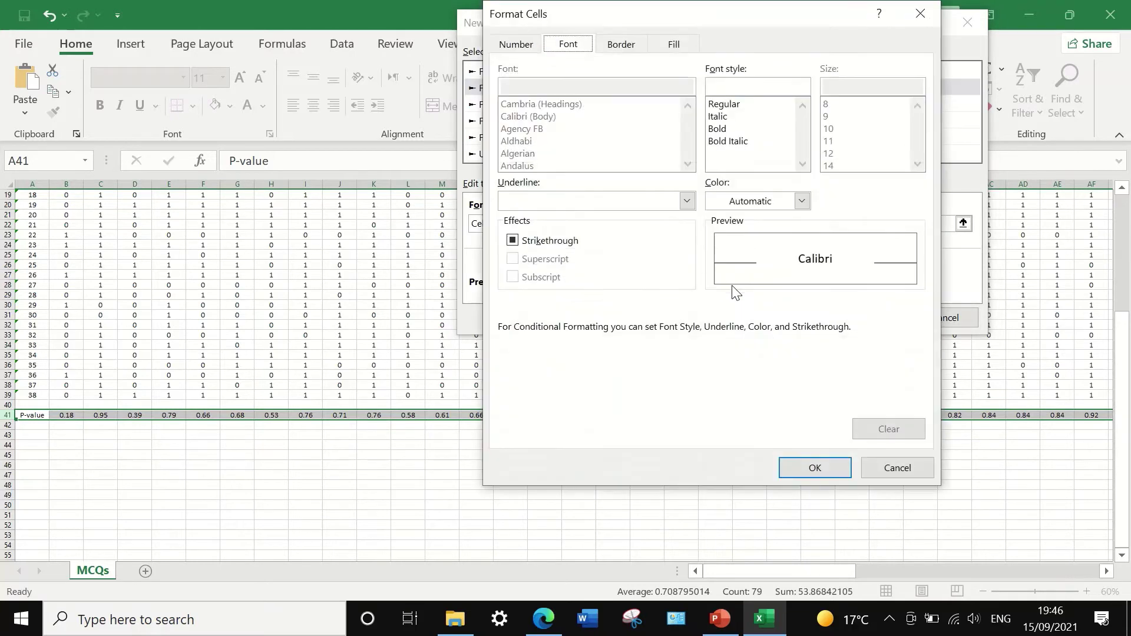
click(669, 48)
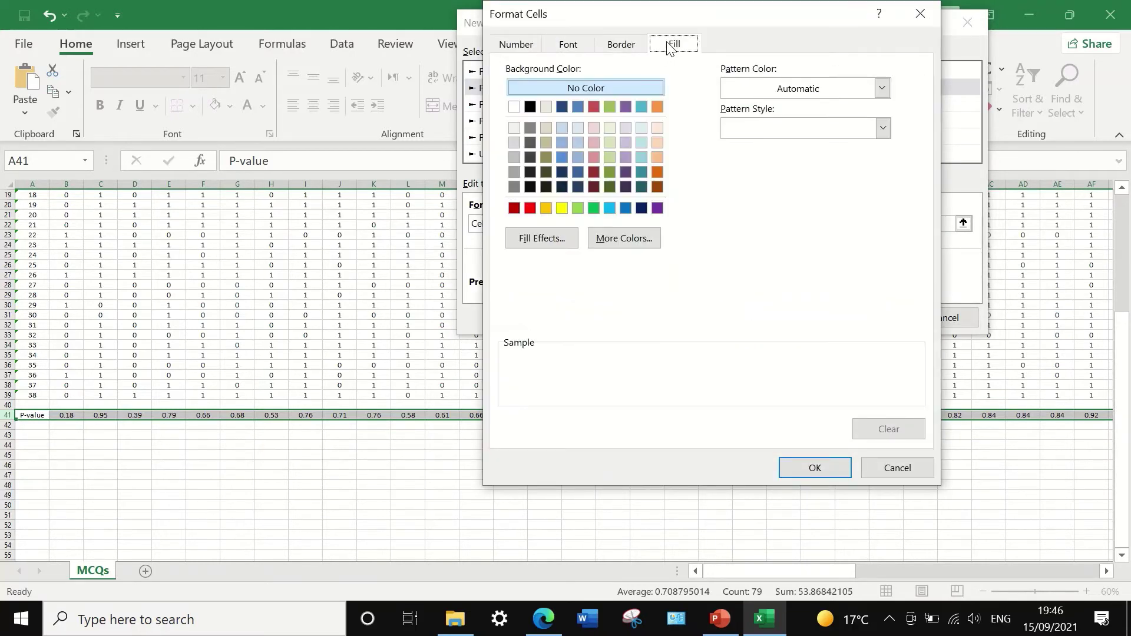
click(593, 208)
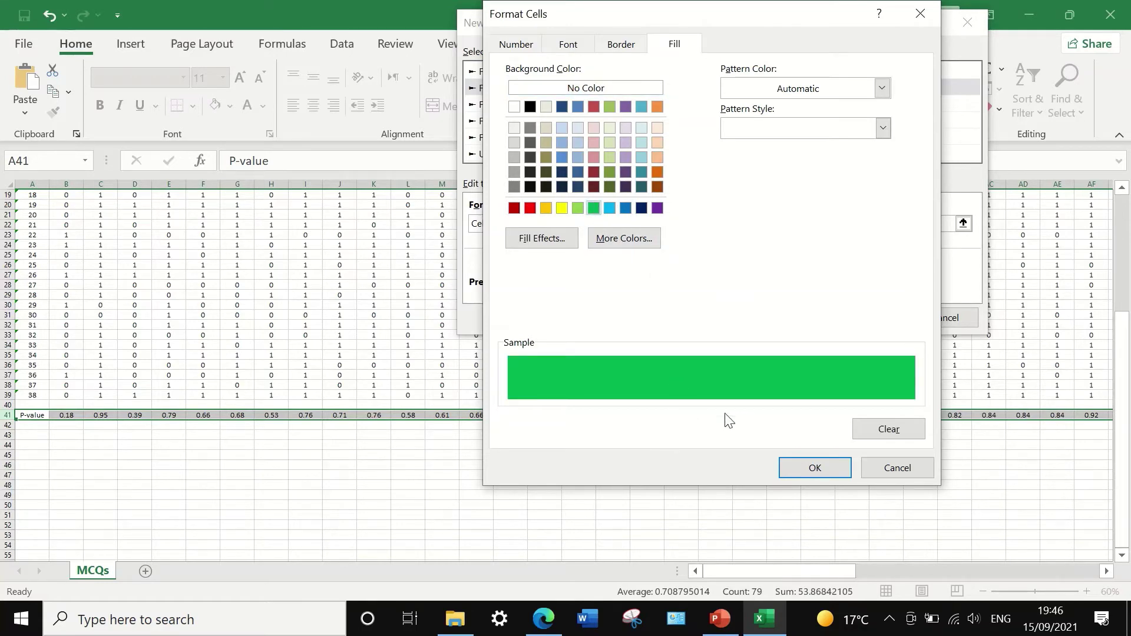
click(797, 469)
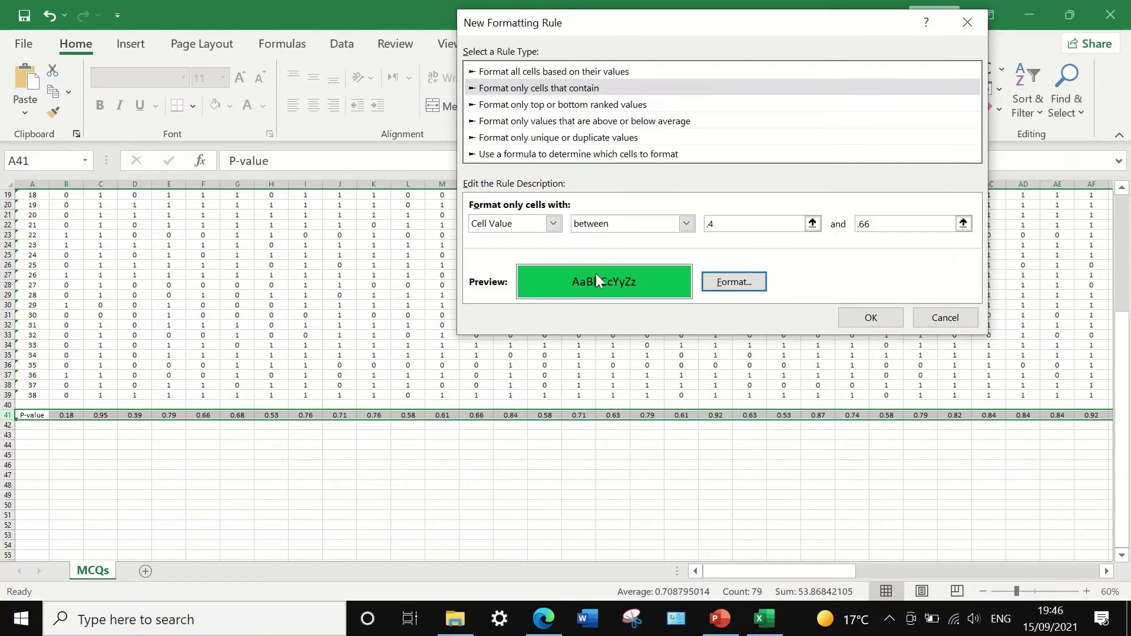
click(872, 318)
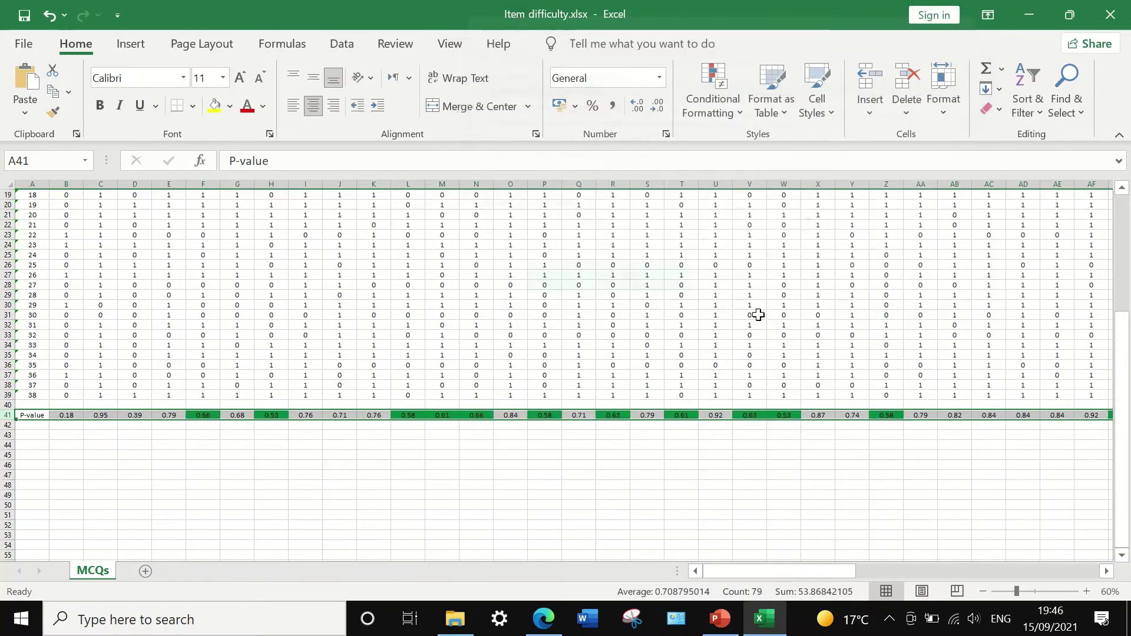
click(685, 501)
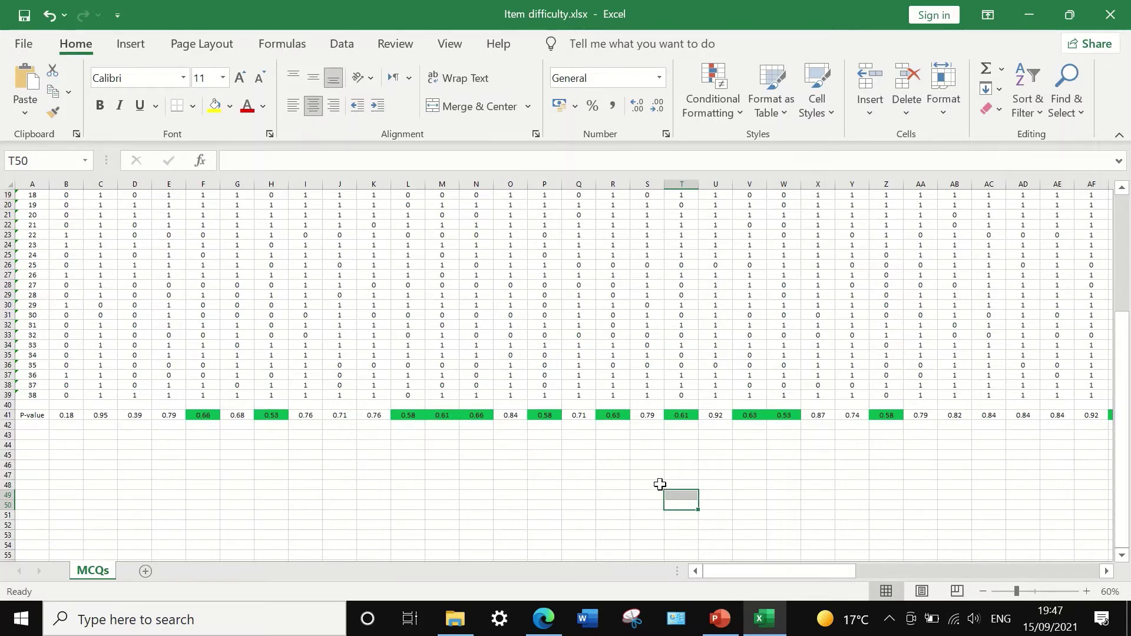
Add a second conditional formatting rule to row 41 for cells with a value not between .4 and .66.
drag(779, 566, 577, 518)
click(5, 415)
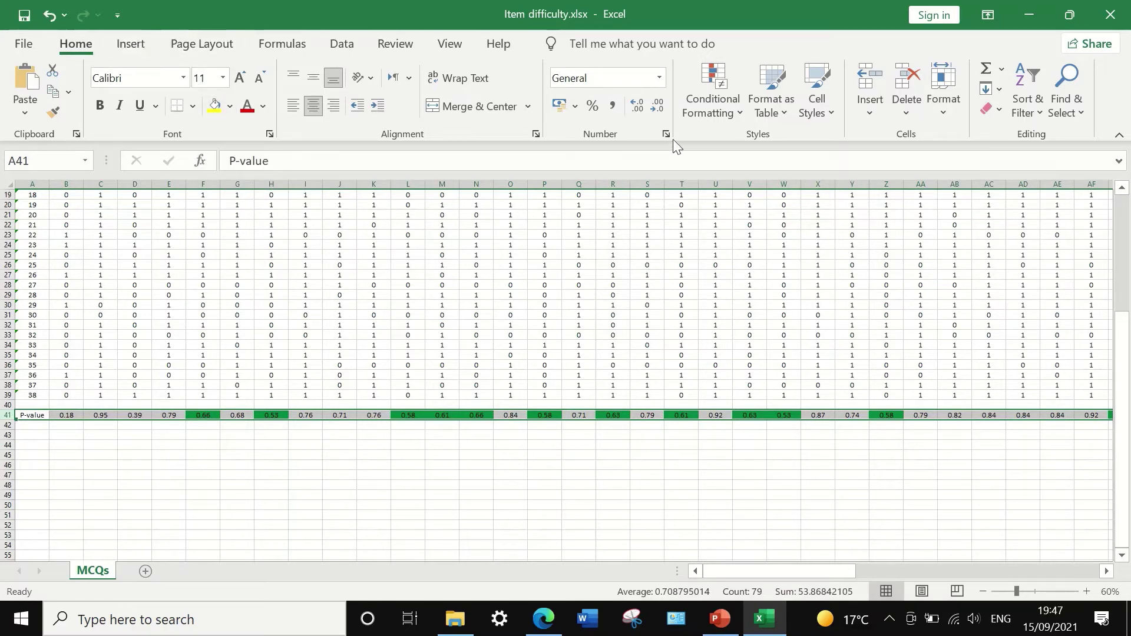
click(712, 106)
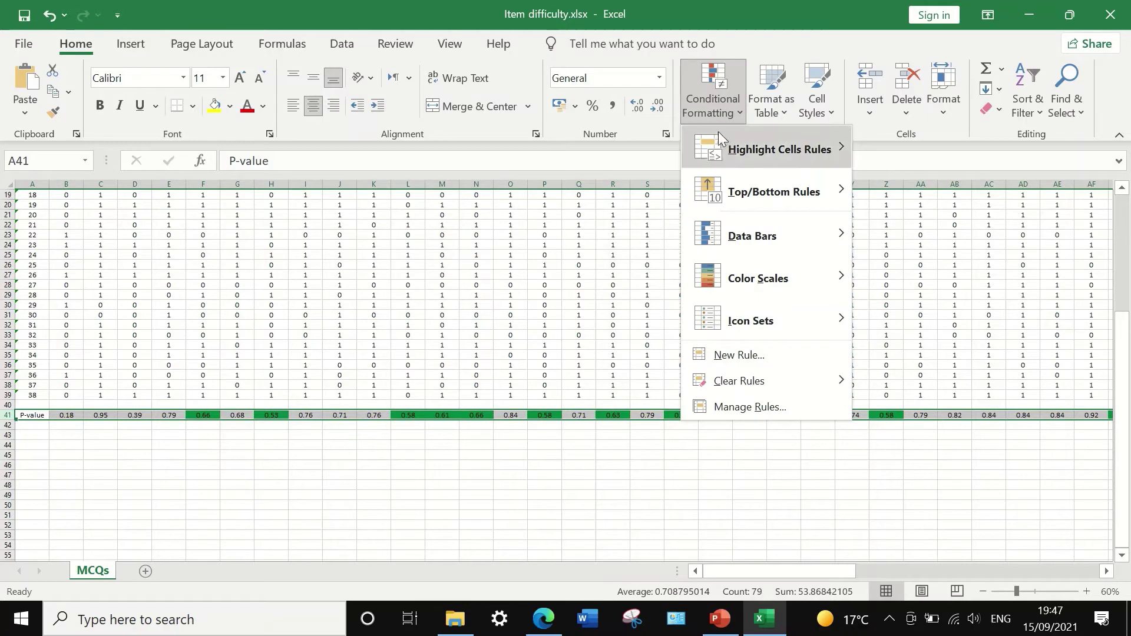
click(732, 354)
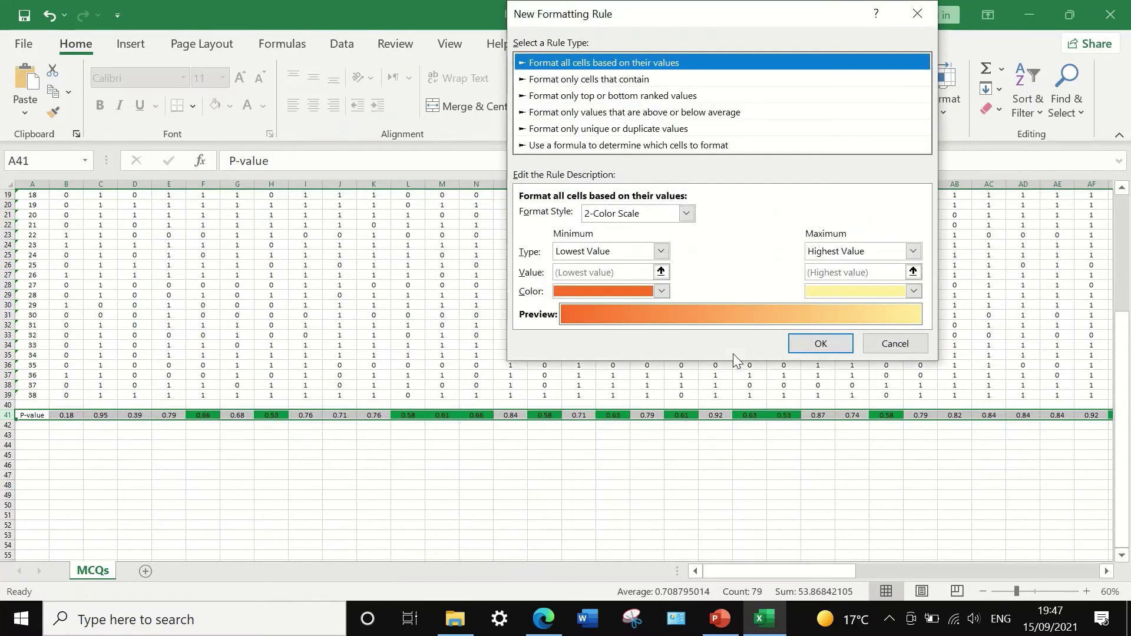
click(571, 78)
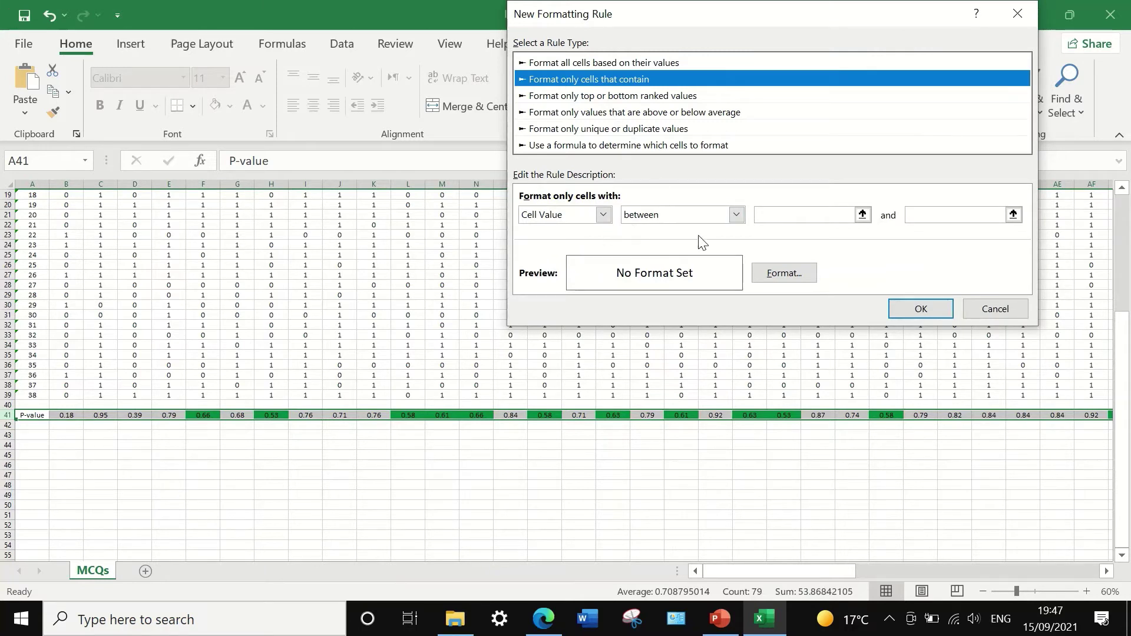
click(727, 215)
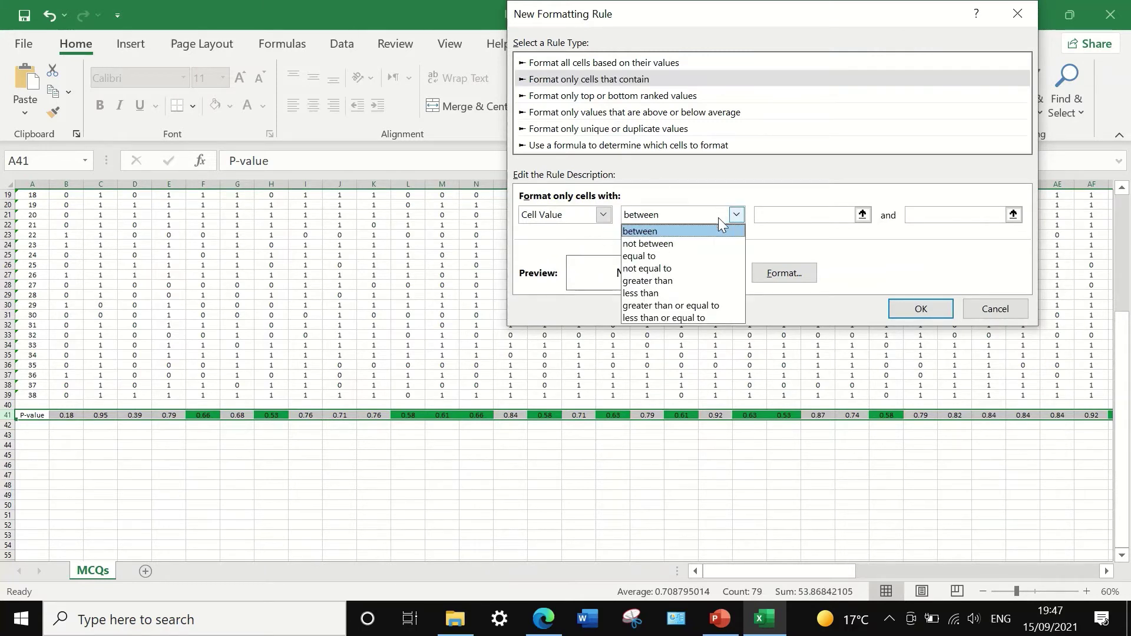
click(690, 242)
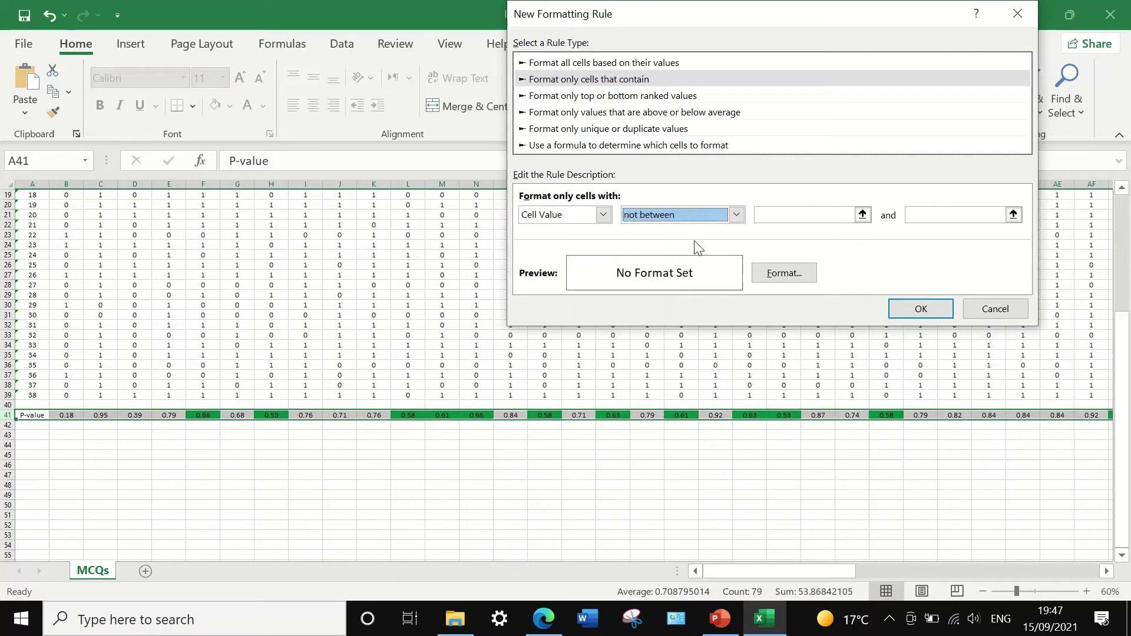
click(786, 213)
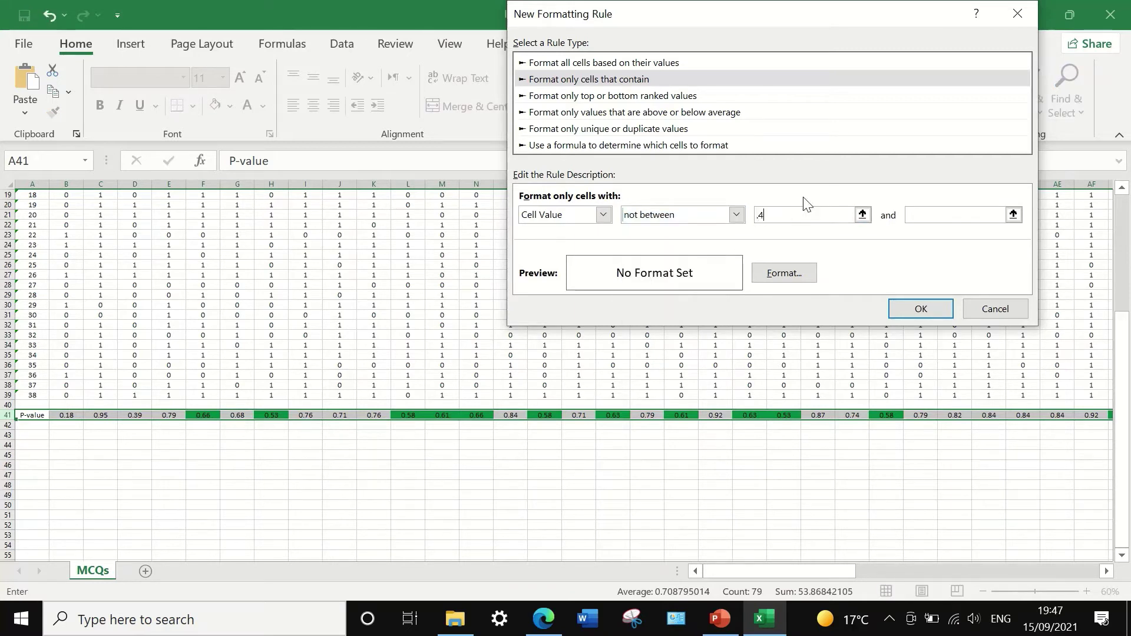
text(.4)
click(951, 218)
Give the not between .4 and .66 rule a red fill and apply it to the P-value row.
click(785, 274)
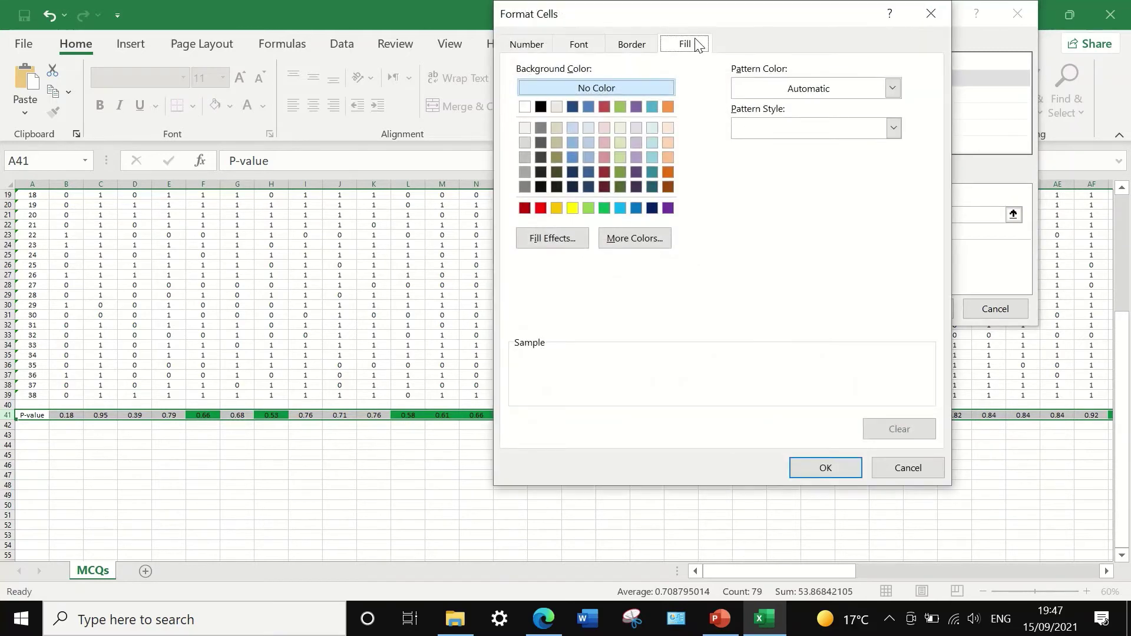
click(540, 208)
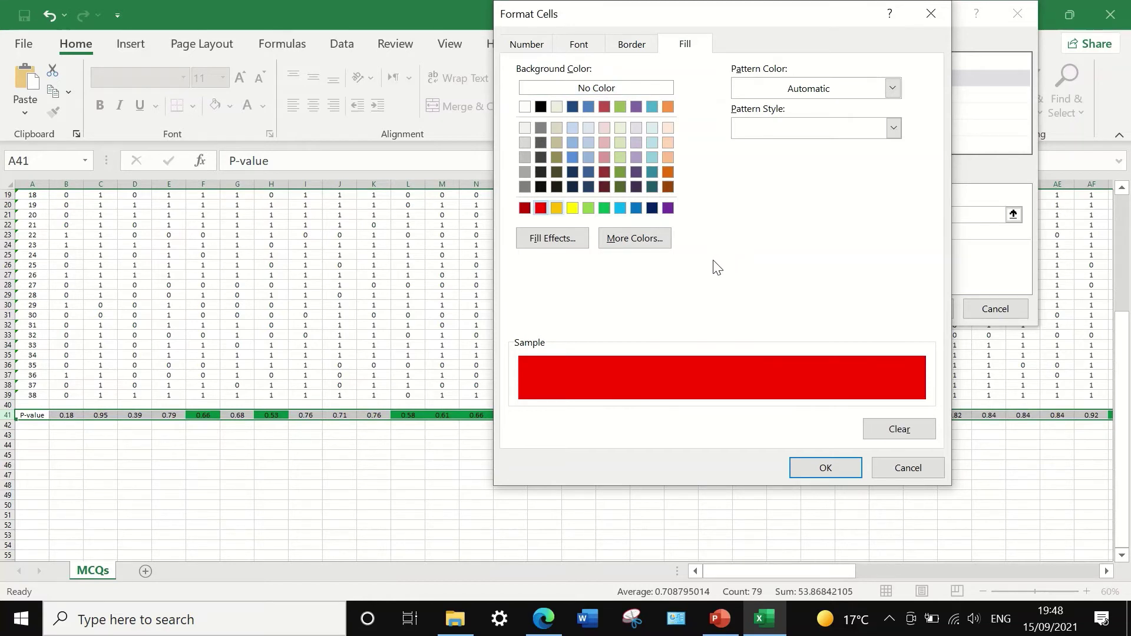
click(825, 468)
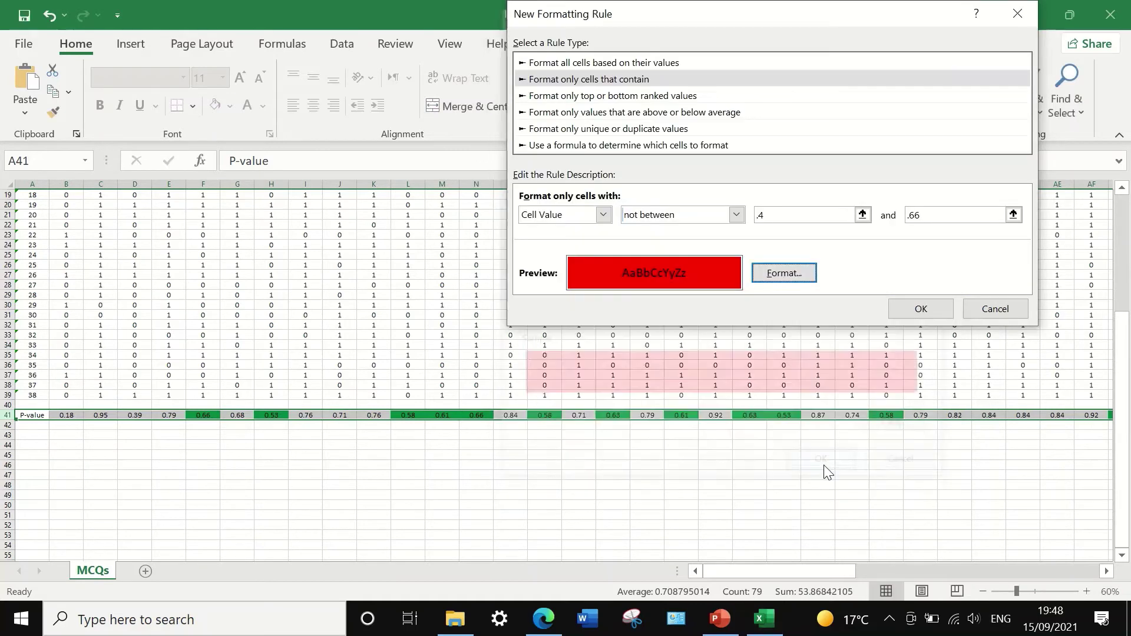
click(920, 309)
click(508, 474)
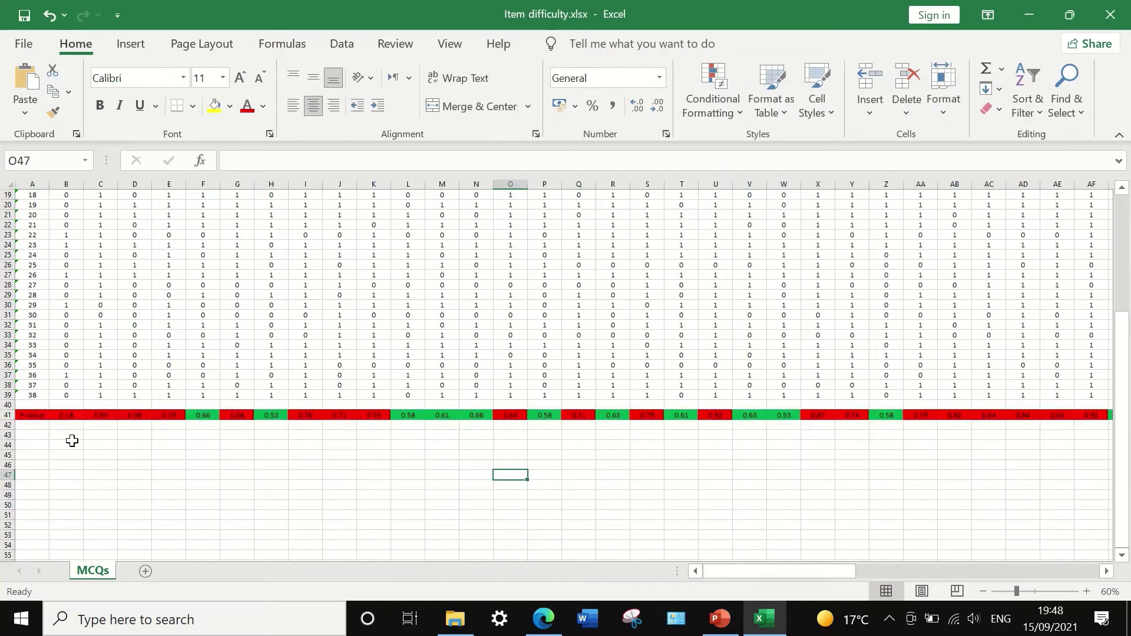
drag(70, 444, 71, 435)
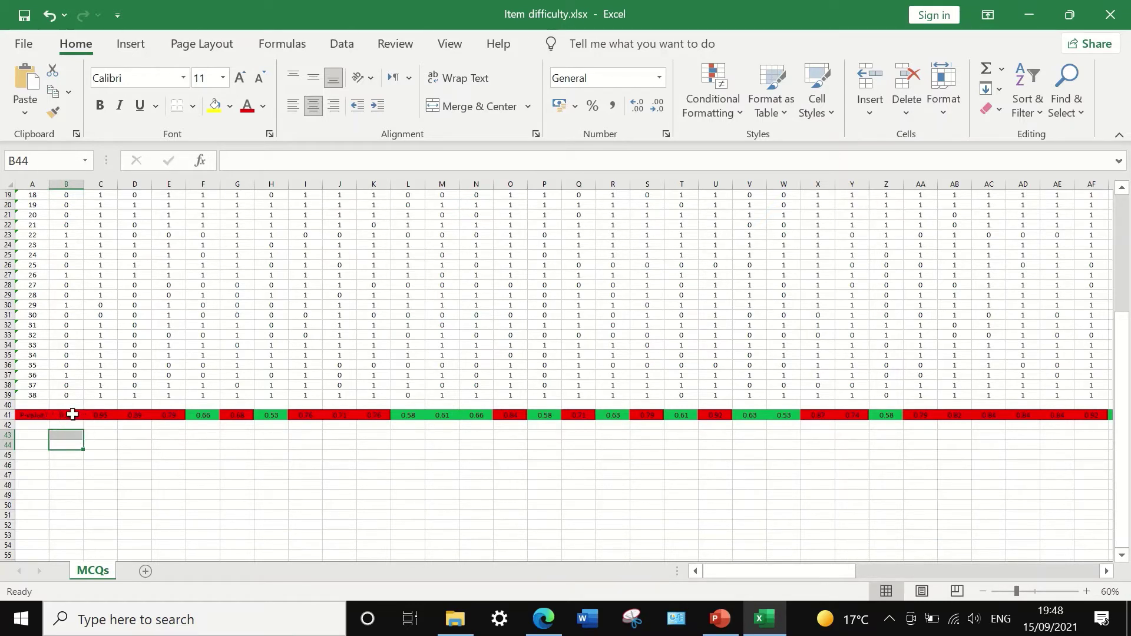
click(72, 415)
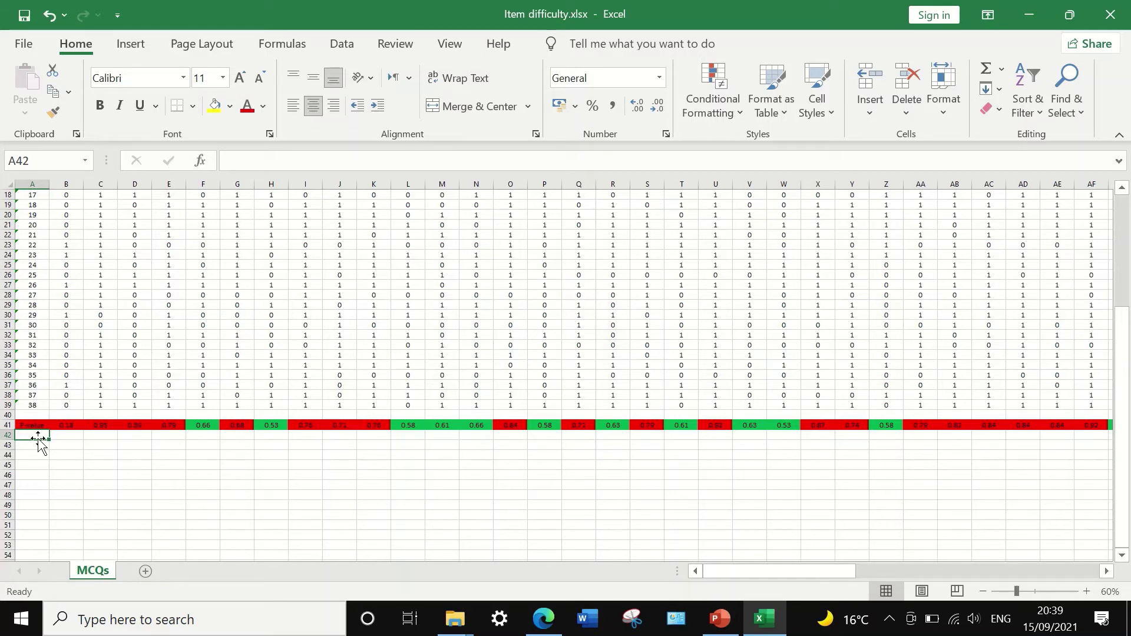
Label row 42 with & in cell A42 and enter the formula =B41*100 in cell B42.
text(&)
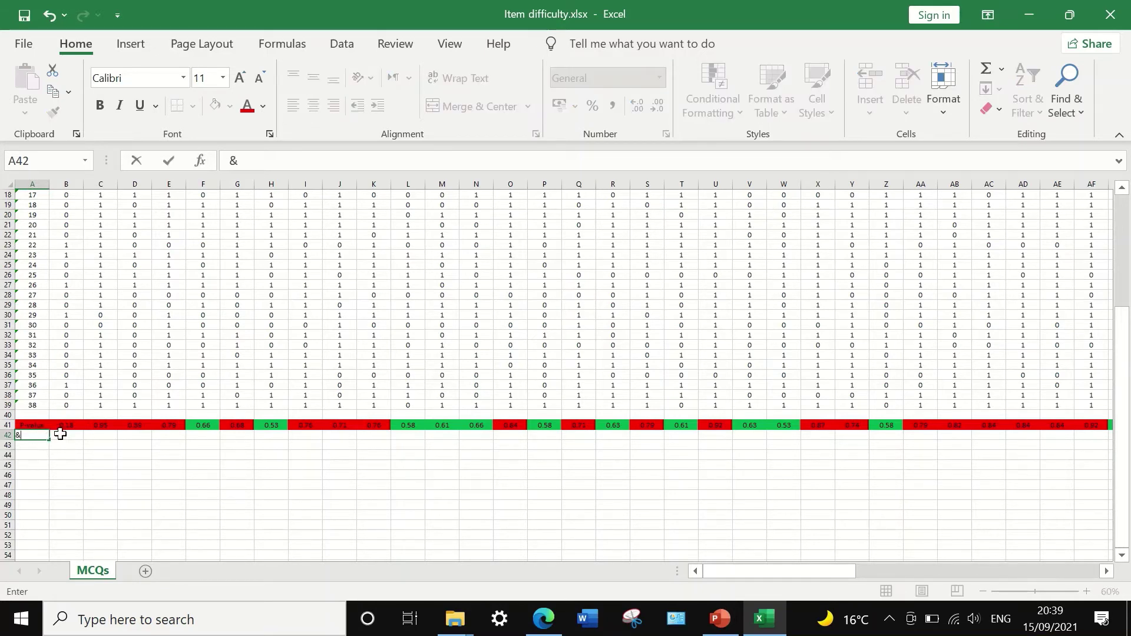
key(Tab)
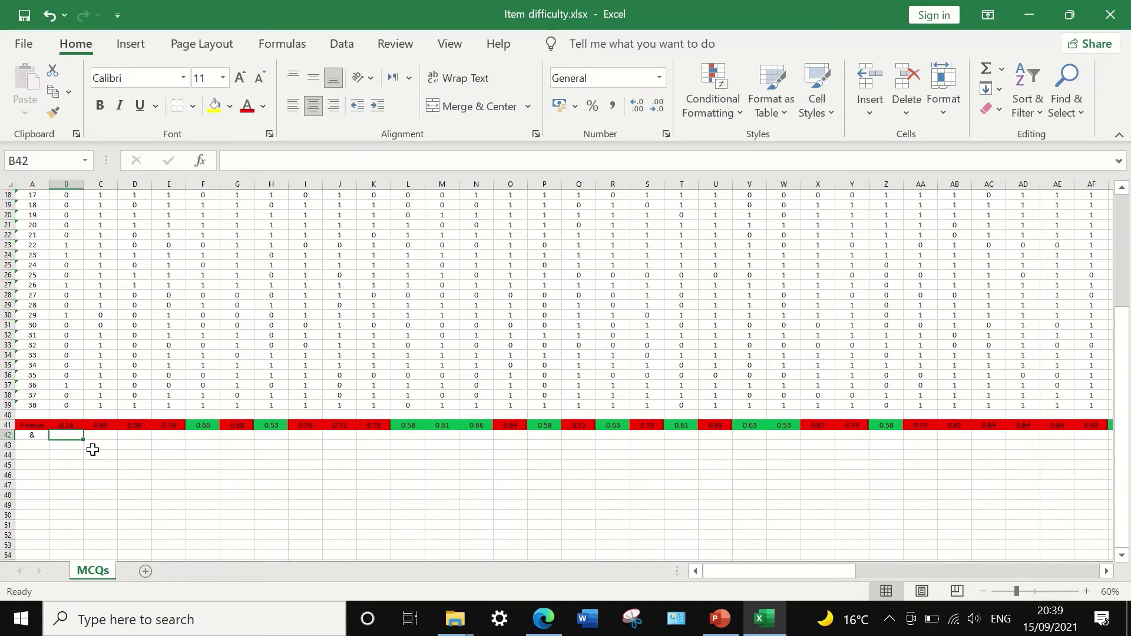
text(=)
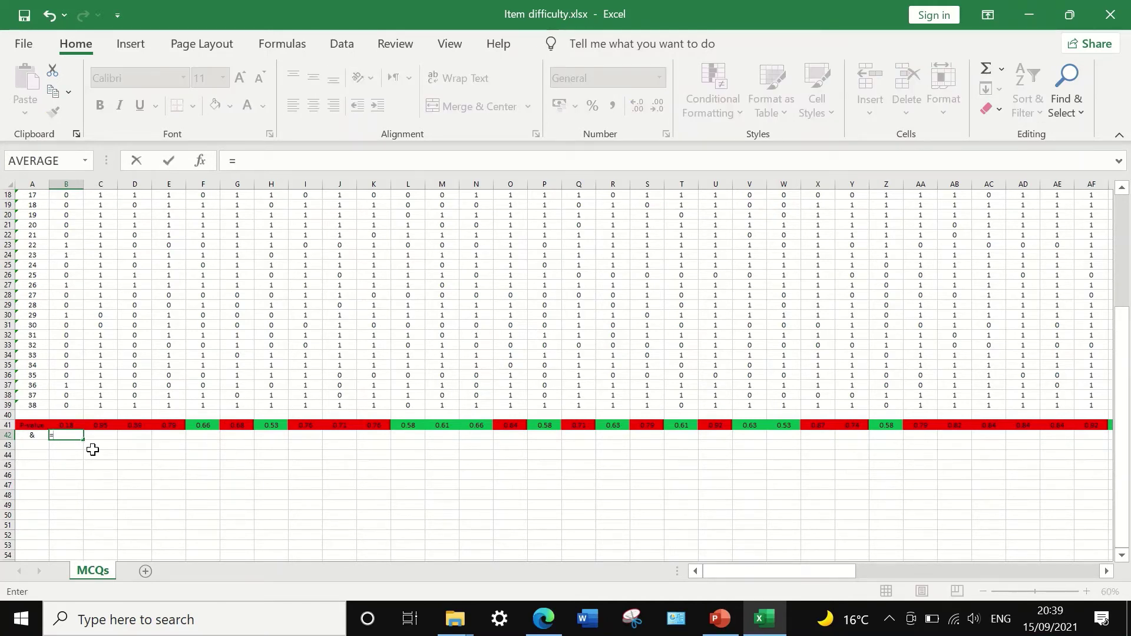
click(69, 425)
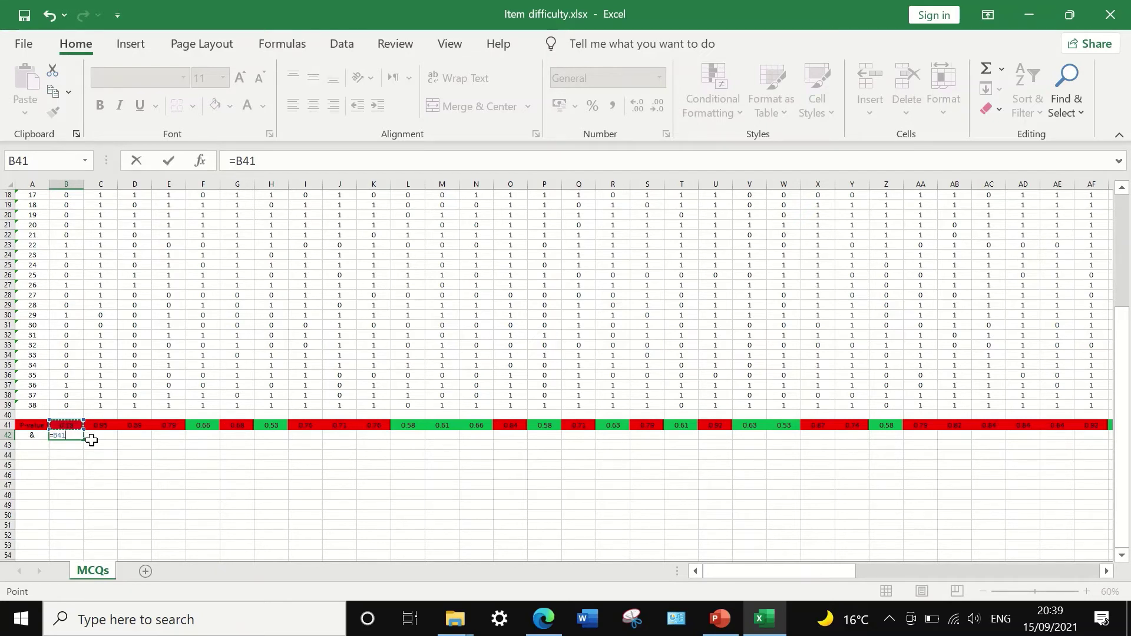
click(272, 161)
text(100)
key(Return)
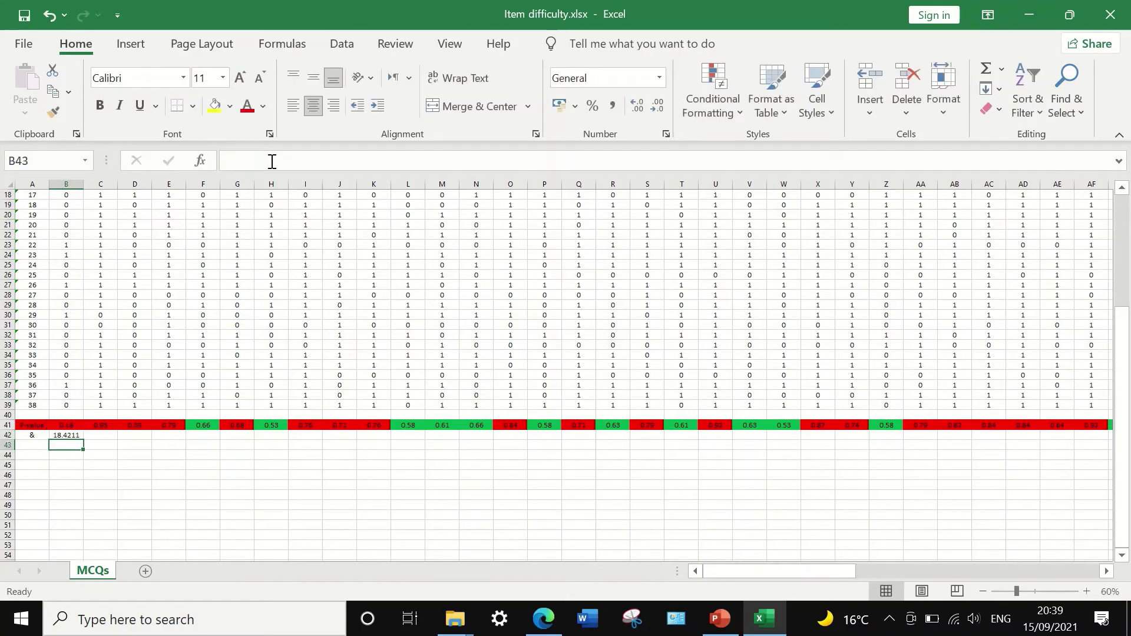
Format the percentage in cell B42 to show one decimal place.
click(68, 434)
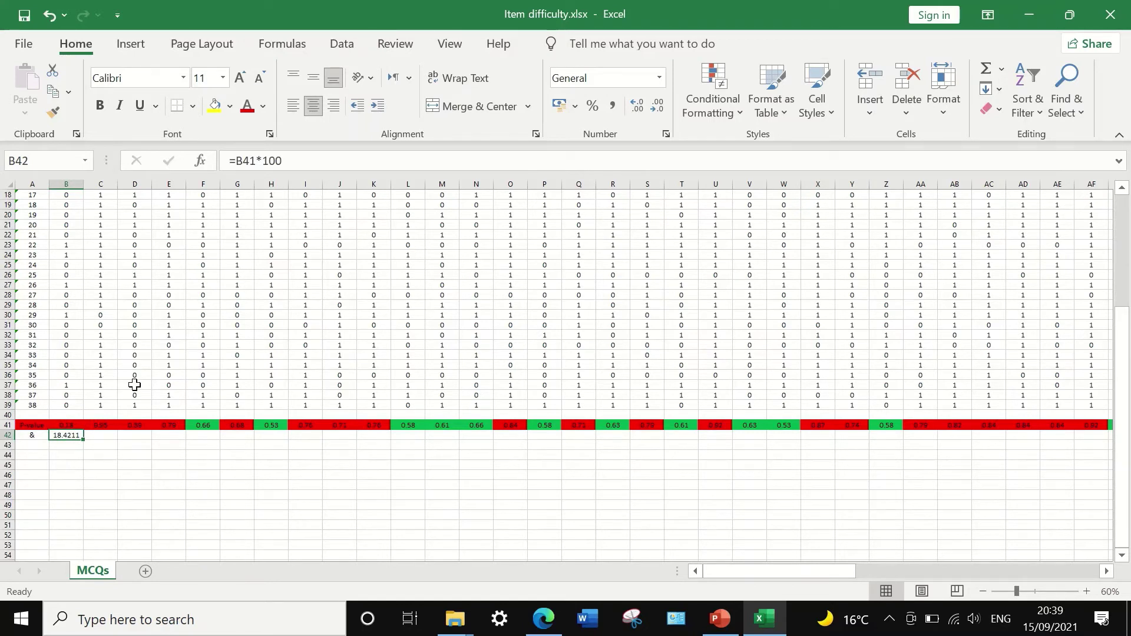
click(657, 107)
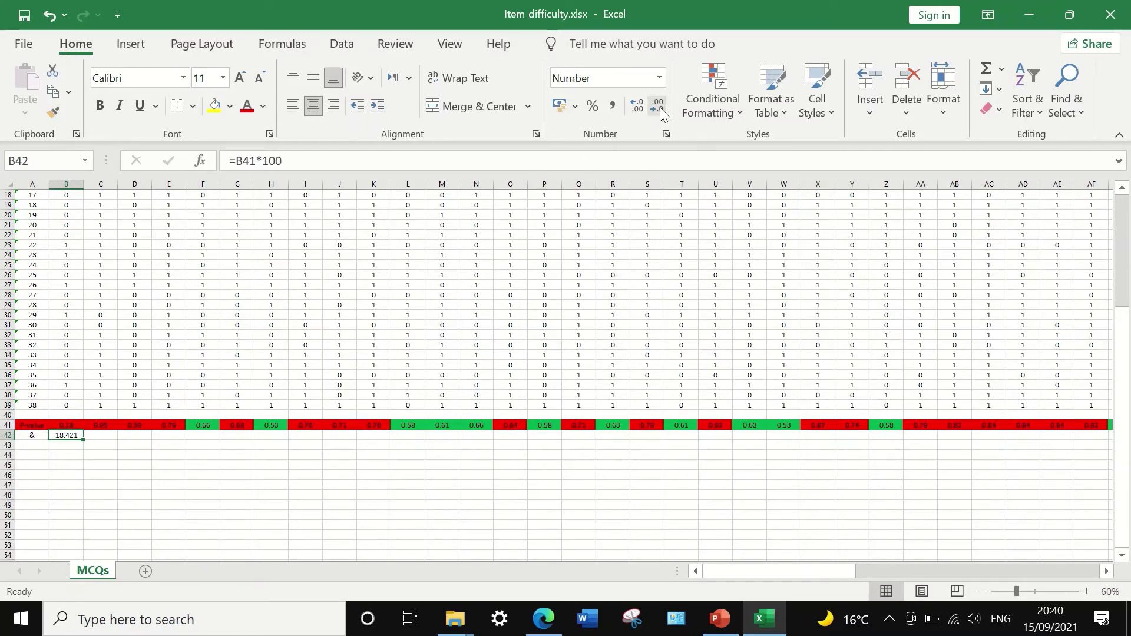
click(657, 107)
click(658, 107)
Fill the B42 percentage formula across row 42 through column BY, covering every question.
drag(86, 439, 1033, 435)
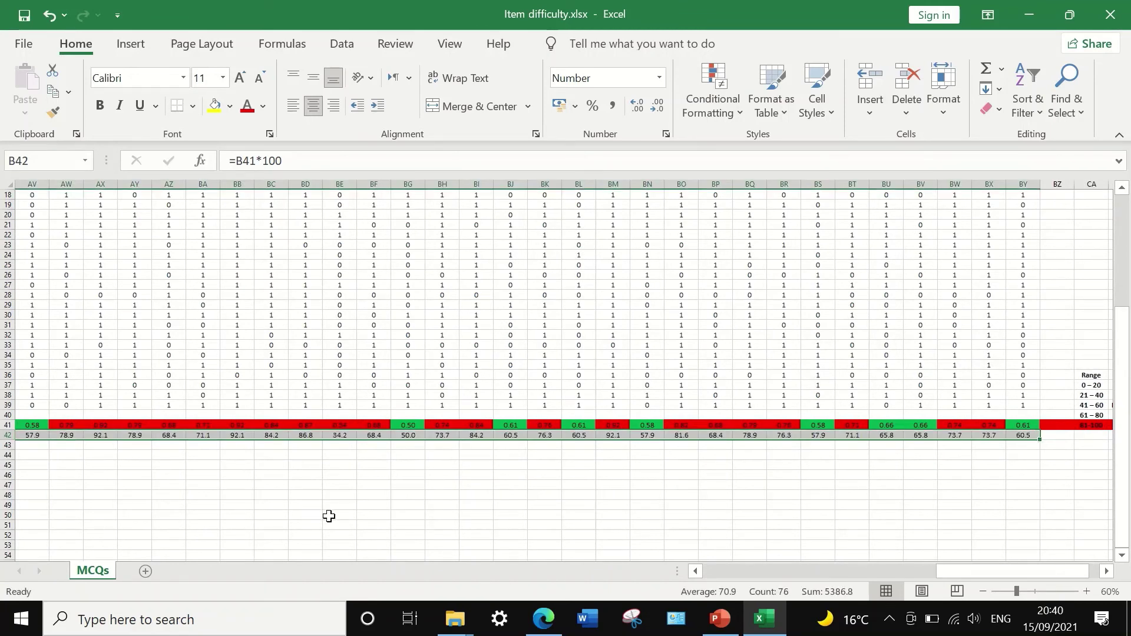
click(574, 495)
drag(951, 570, 136, 455)
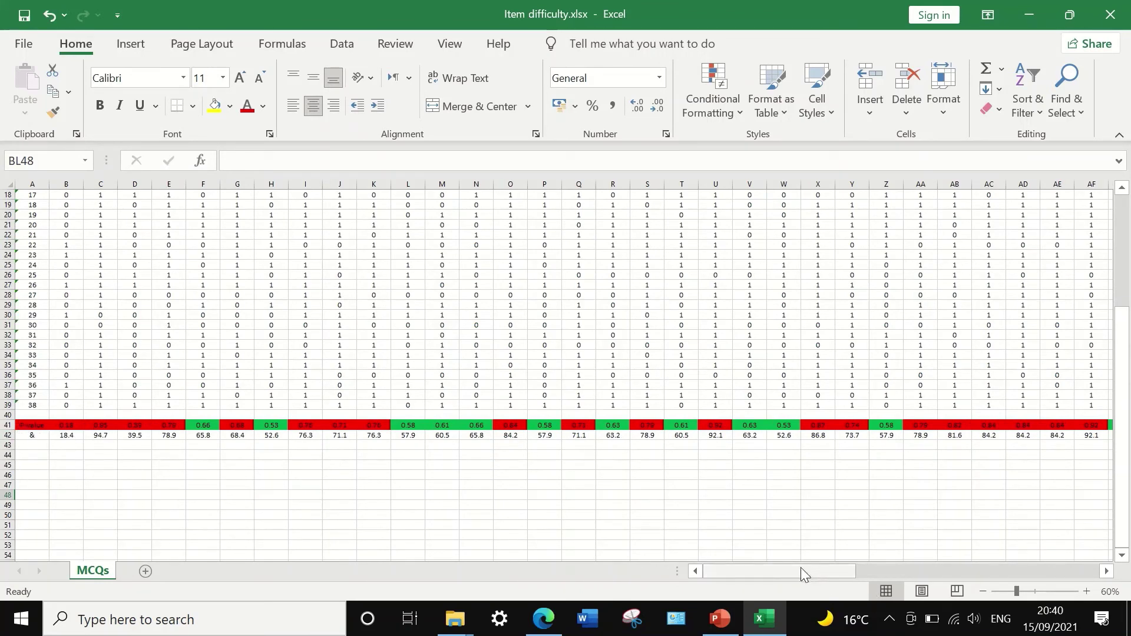
Compare the first question's percentage in B42 with the Range and Item Difficulty table in columns CA and CB.
drag(800, 568, 1087, 556)
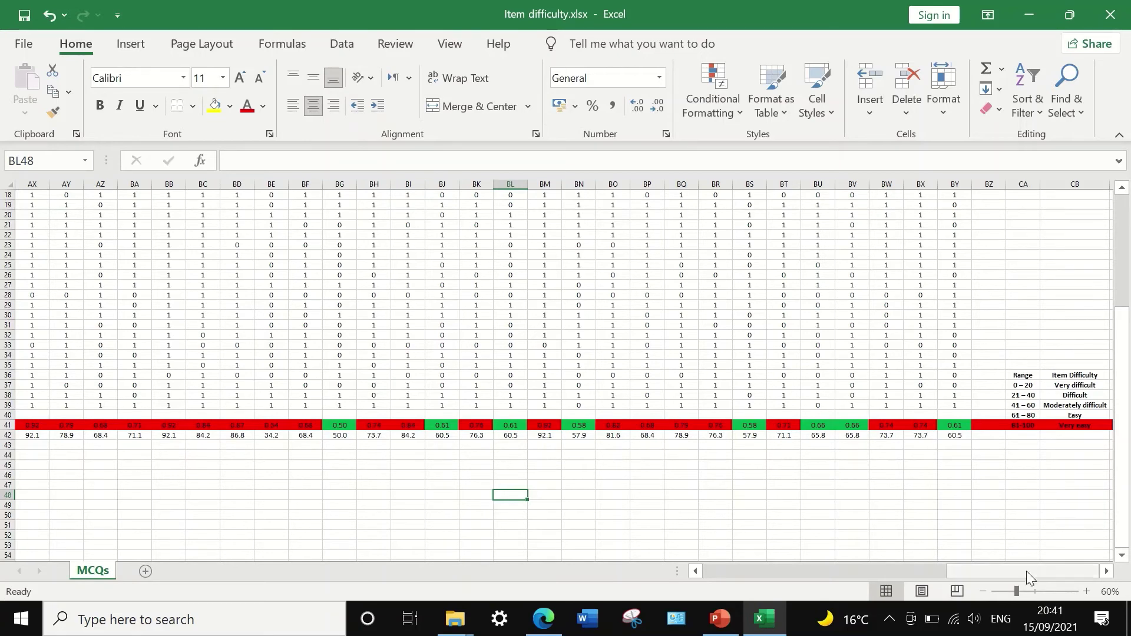
drag(1026, 570, 715, 571)
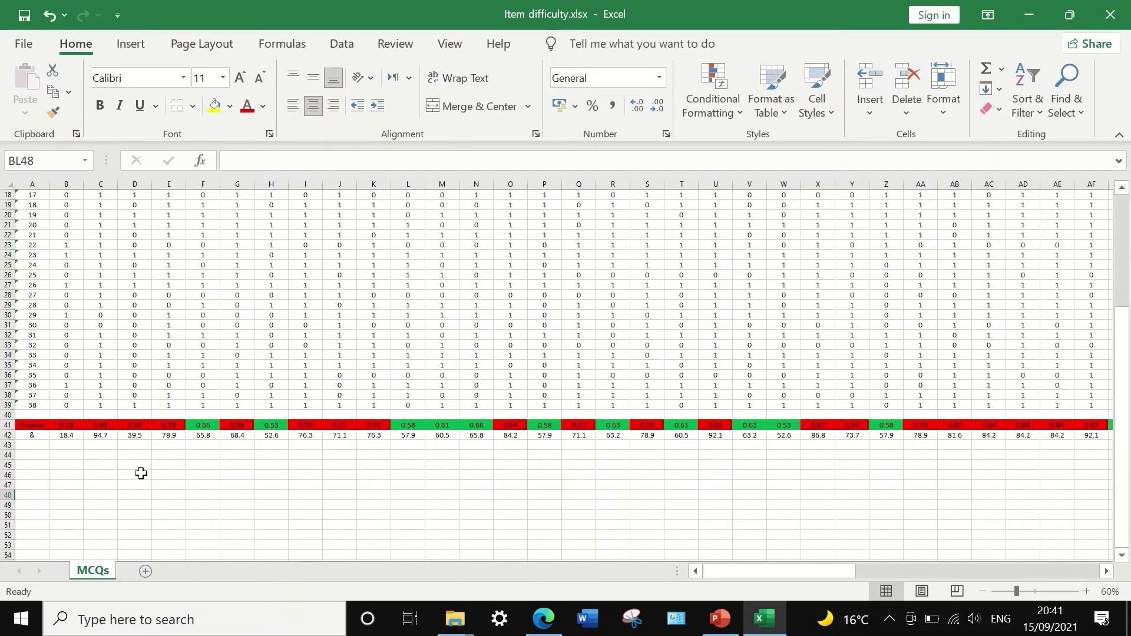
scroll(76, 451, up, 3)
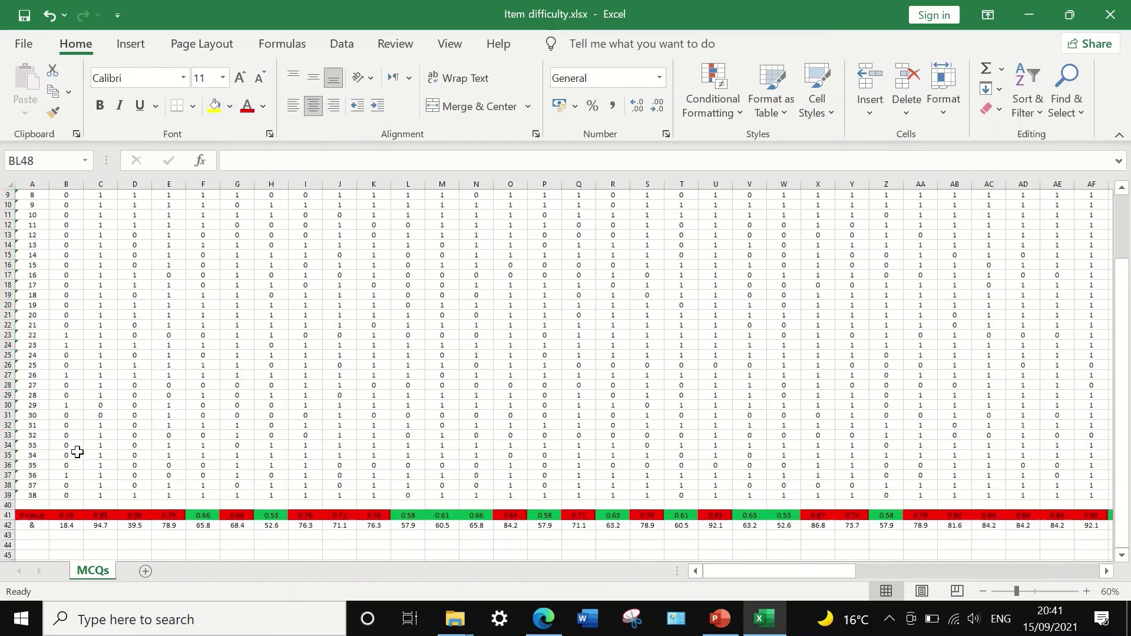
scroll(77, 451, down, 3)
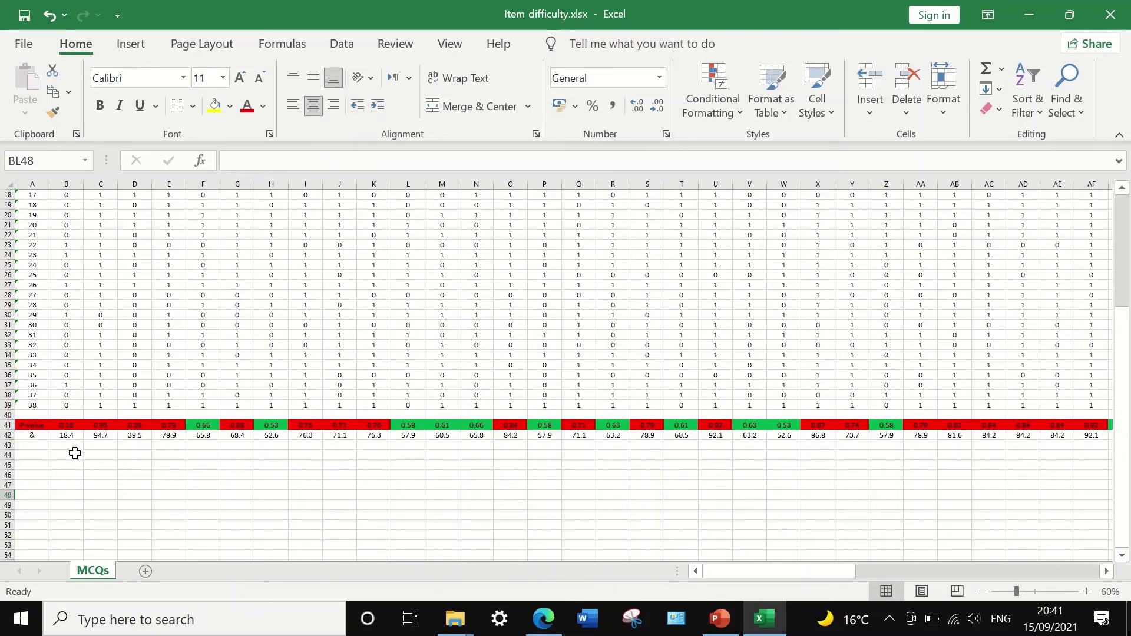
scroll(75, 453, up, 2)
scroll(72, 447, down, 3)
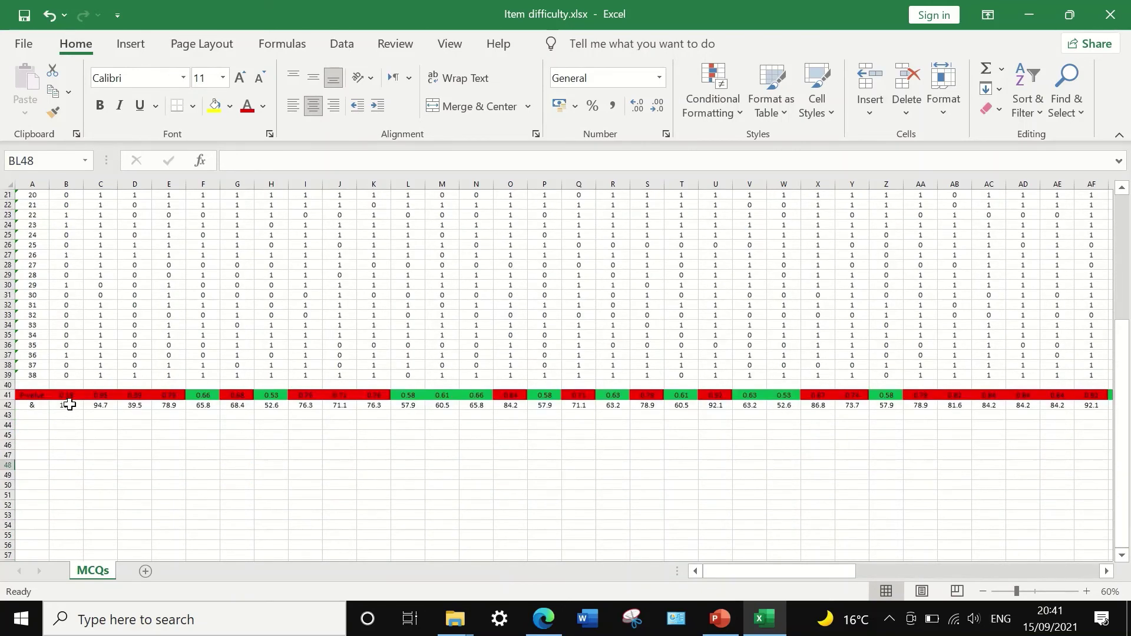
click(69, 405)
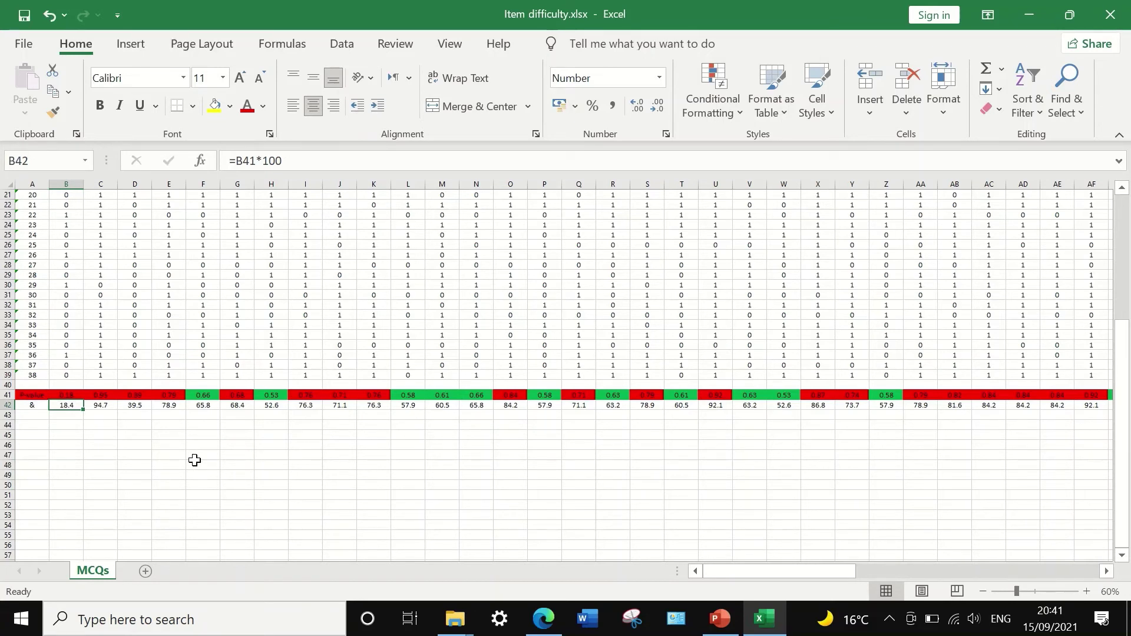
drag(792, 572, 1078, 545)
drag(1033, 574, 725, 551)
Examine the percentages in C42, D42, E42, AV42, AU42 and AM42 to judge each question's difficulty category.
click(98, 403)
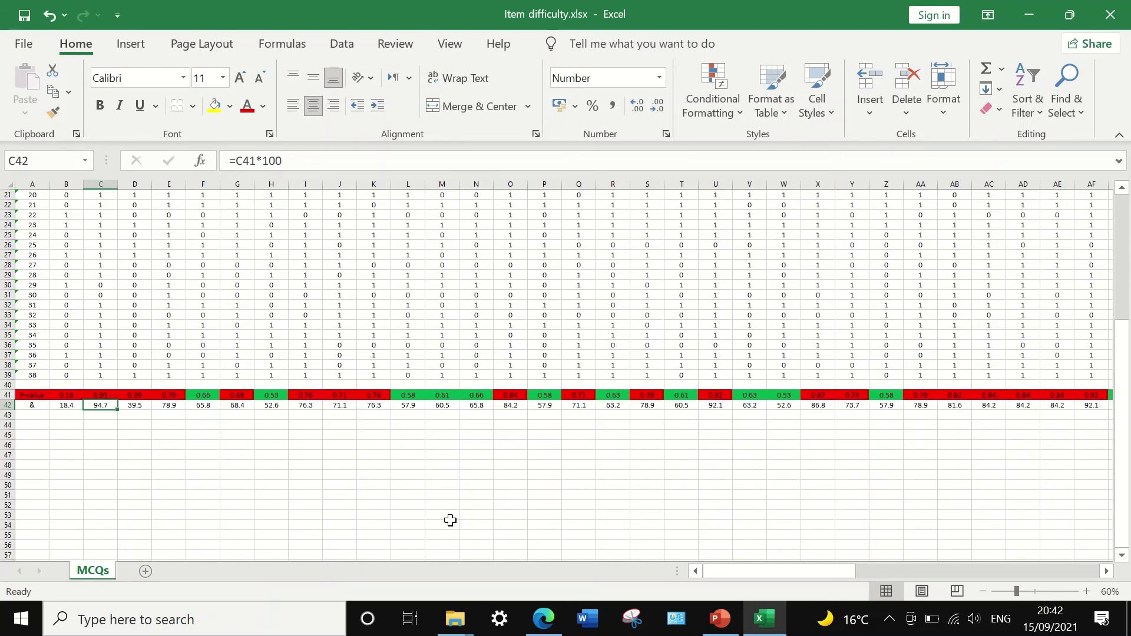
click(140, 405)
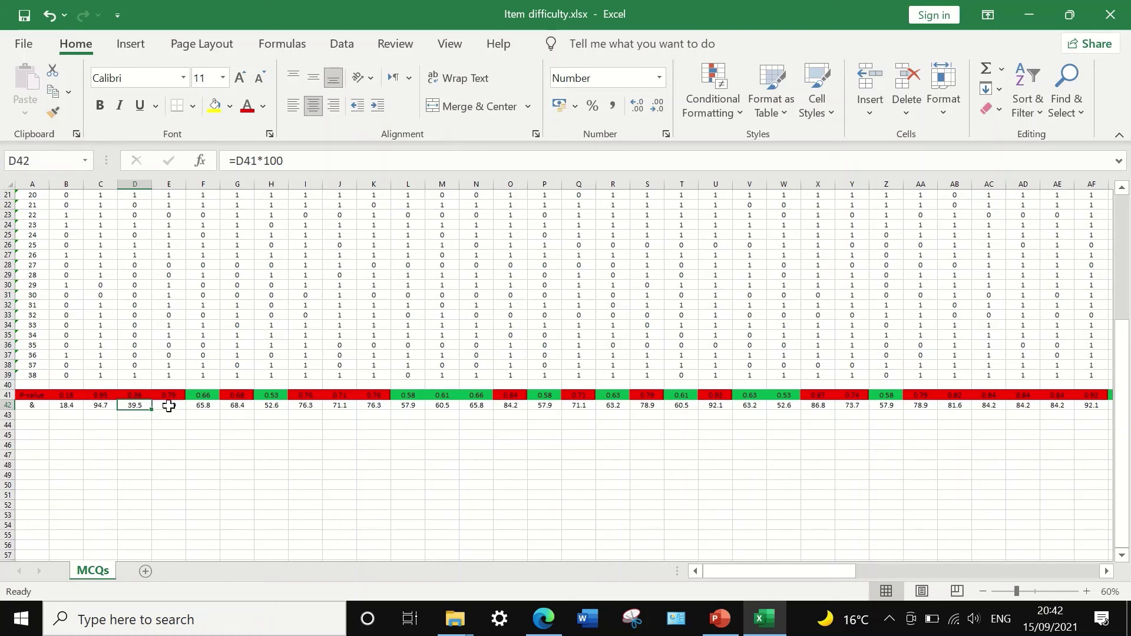
drag(780, 570, 575, 515)
click(169, 406)
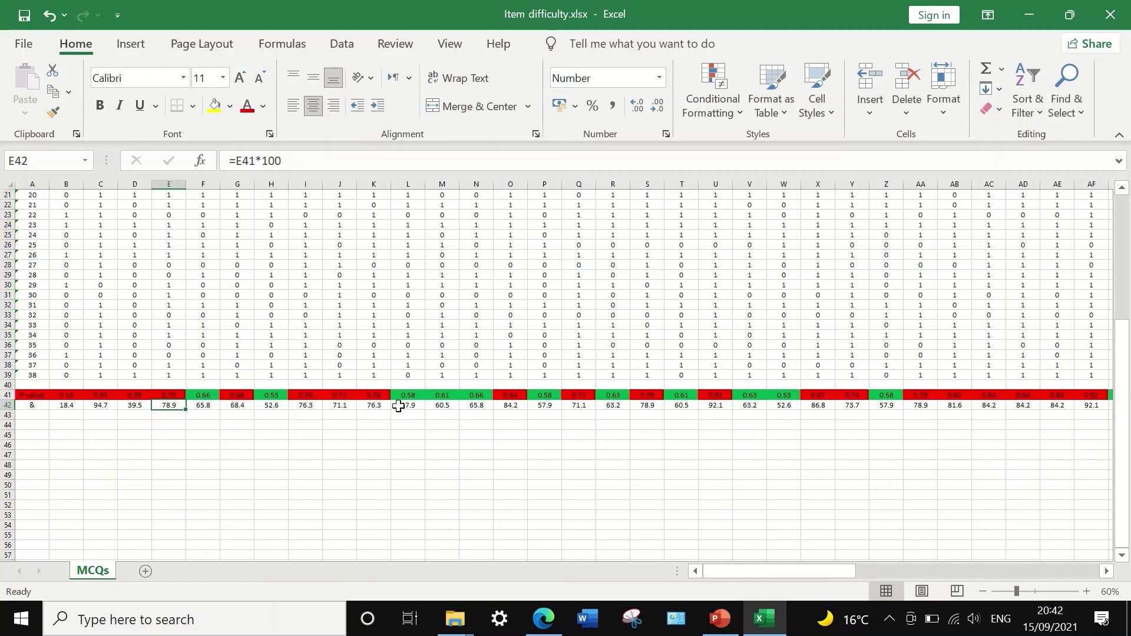
drag(796, 573, 843, 571)
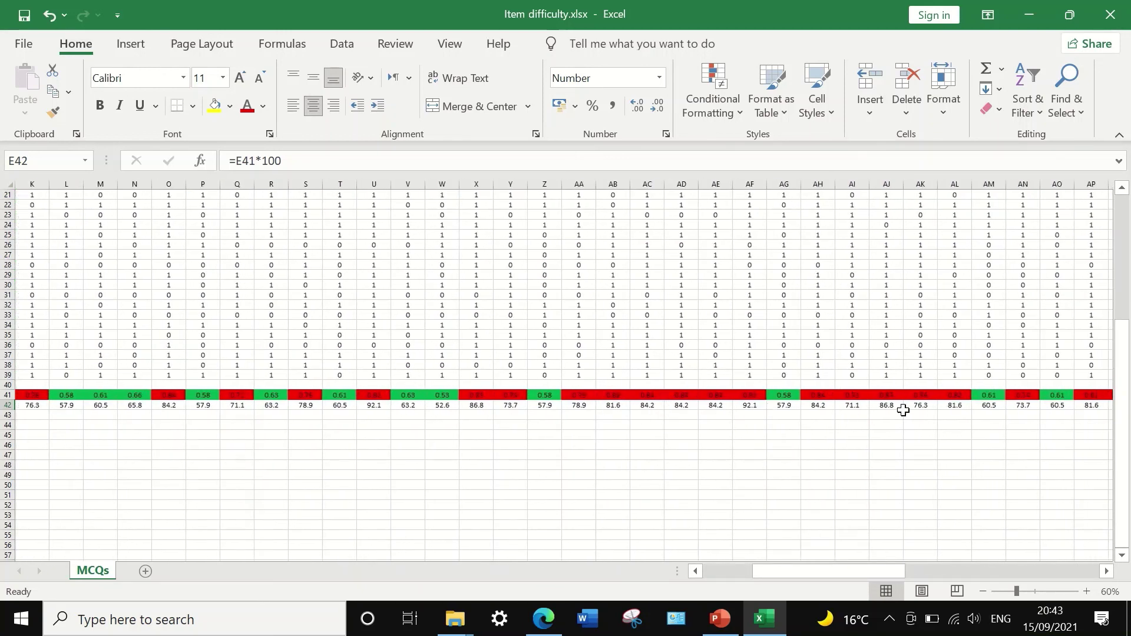
drag(815, 576, 866, 556)
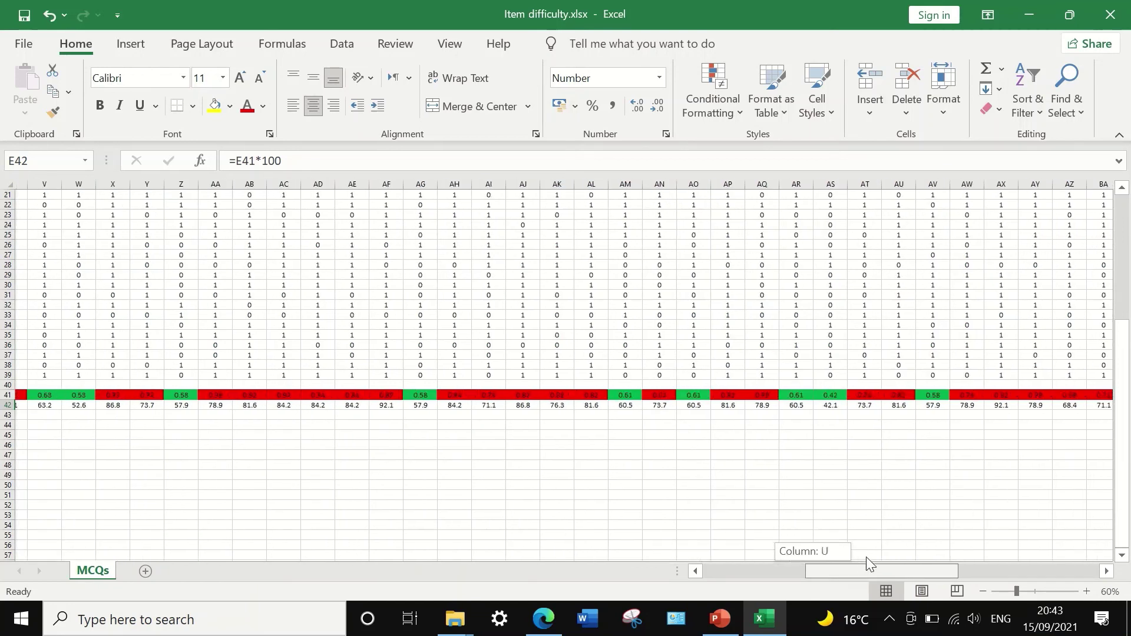
click(921, 407)
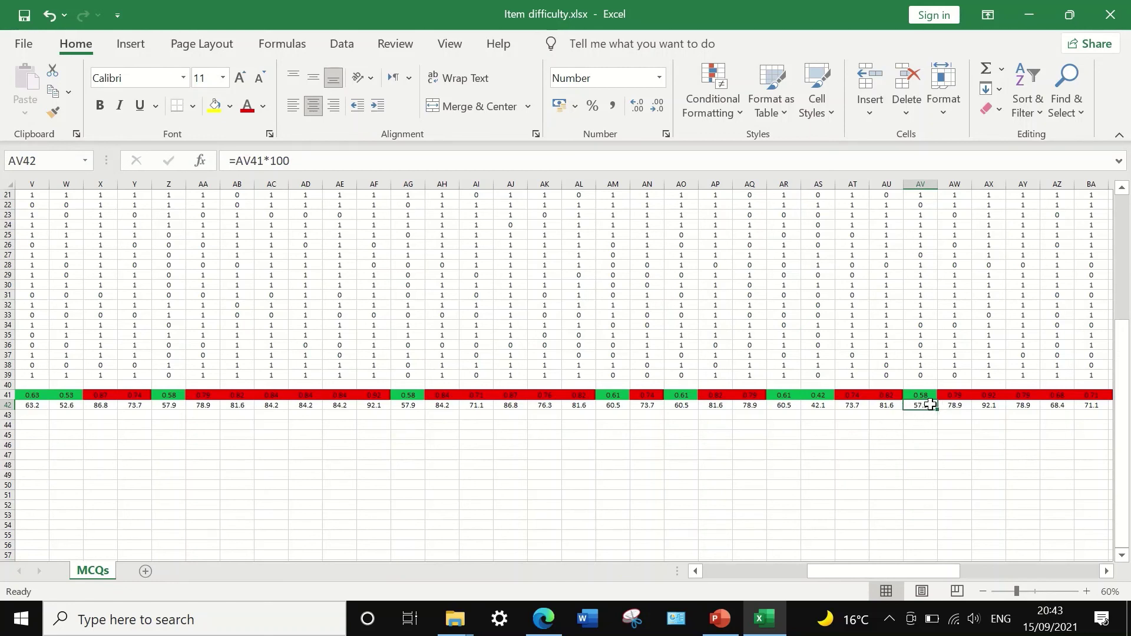
click(883, 410)
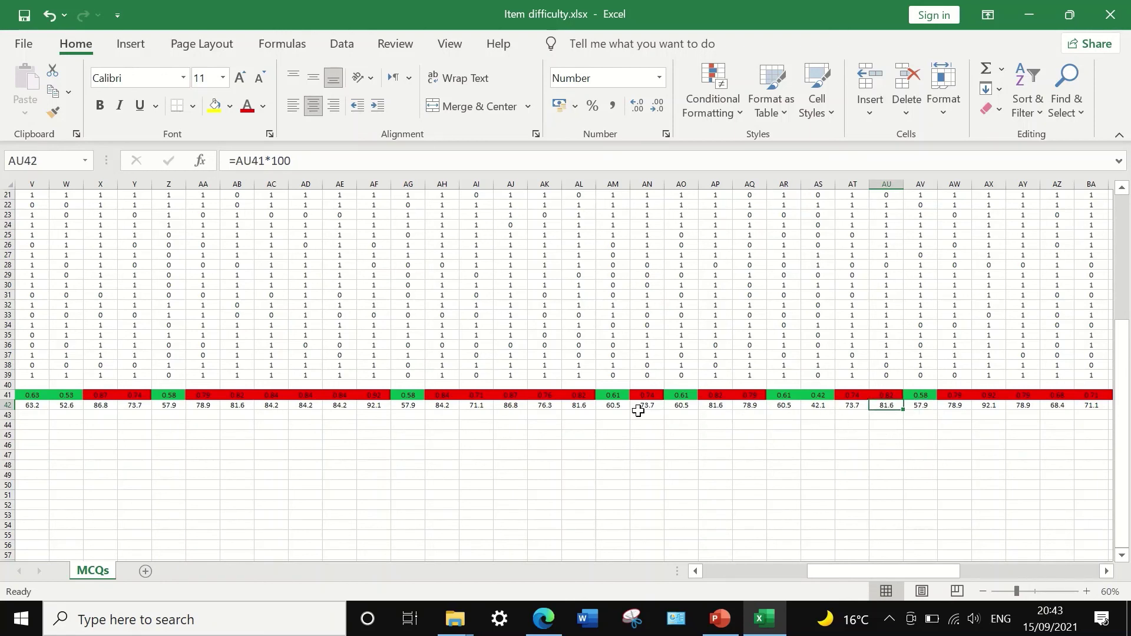
click(616, 407)
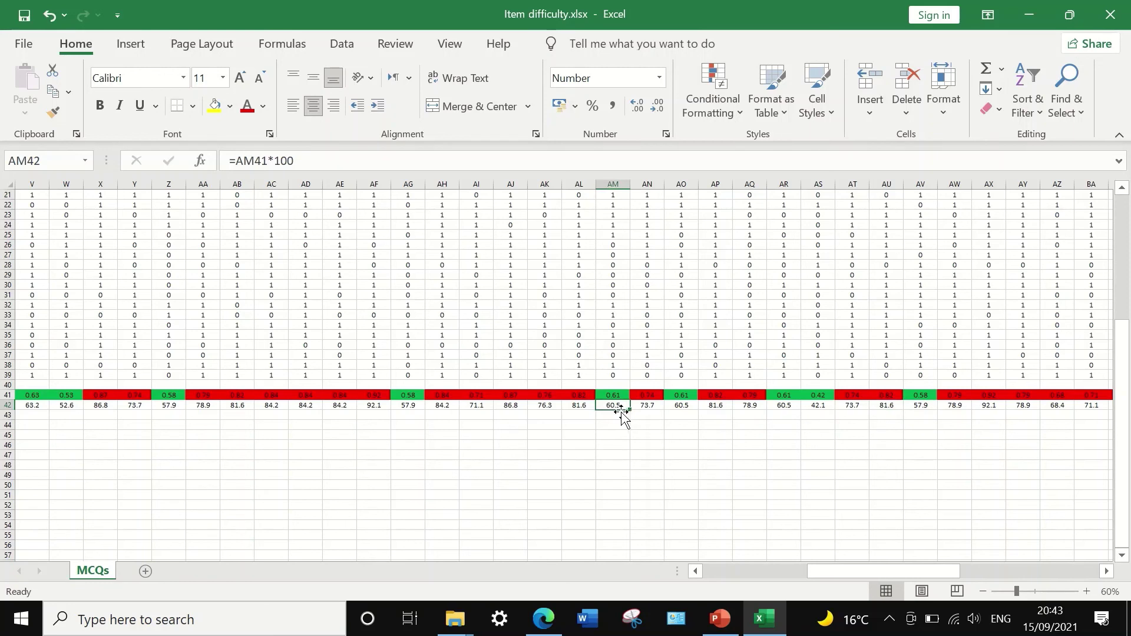